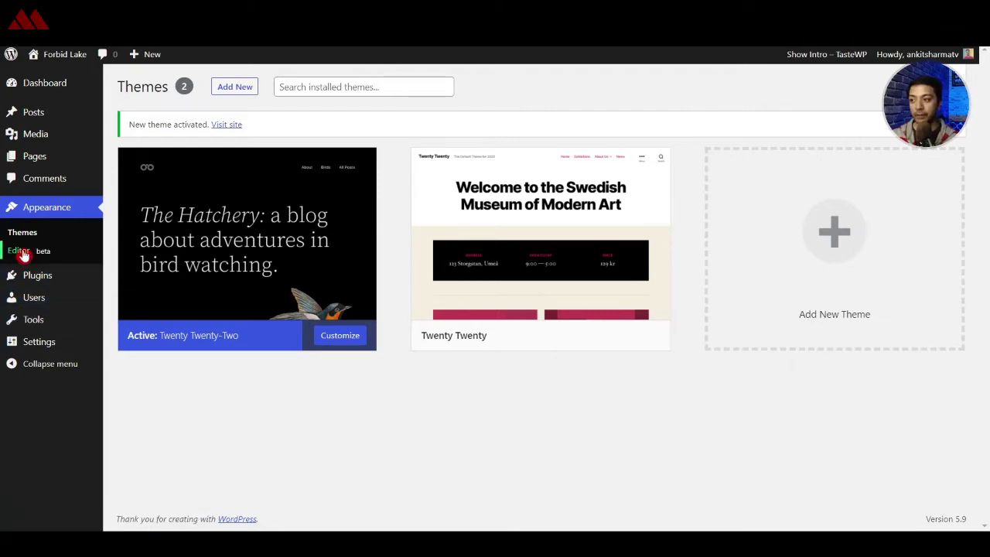
- Open the site editor with its block list view and inspect the group and header blocks inside Header Dark Small
{"action": "left_click", "coordinate": [24, 254]}
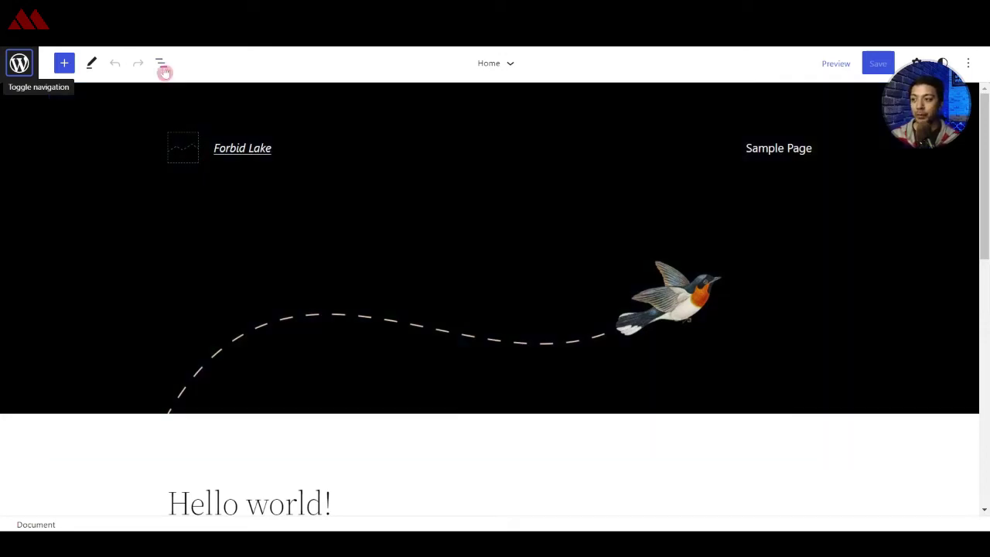
{"action": "left_click", "coordinate": [160, 63]}
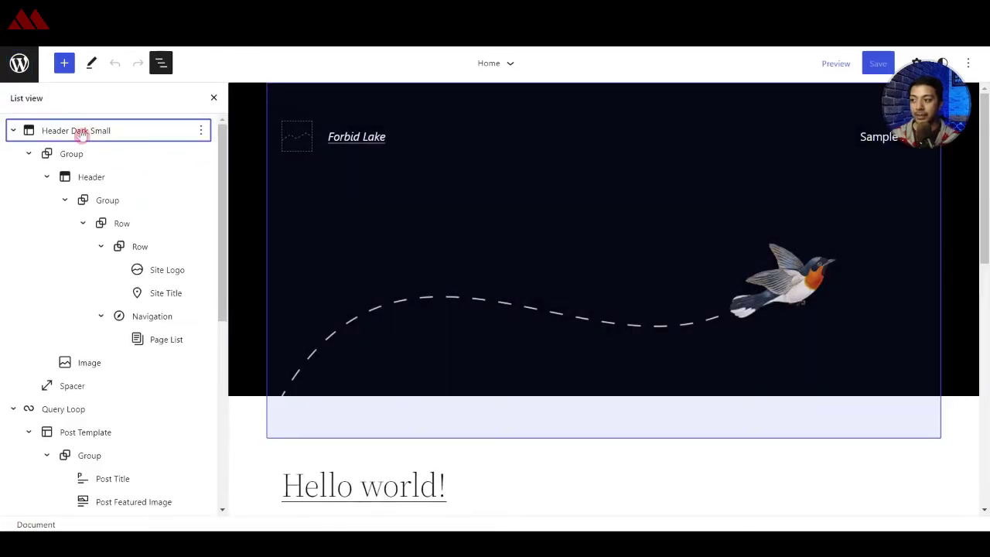
{"action": "left_click", "coordinate": [46, 135]}
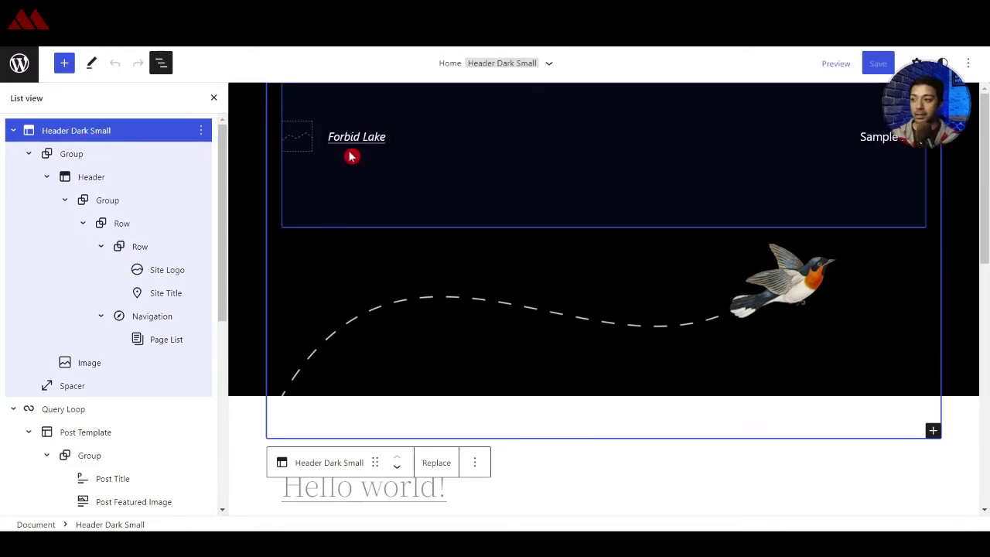
{"action": "left_click", "coordinate": [77, 155]}
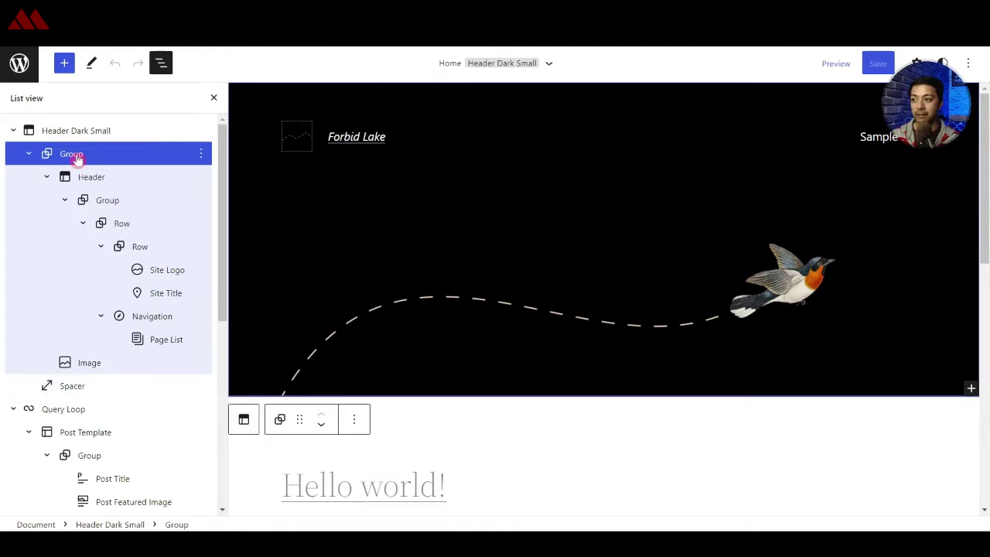
{"action": "left_click", "coordinate": [83, 178]}
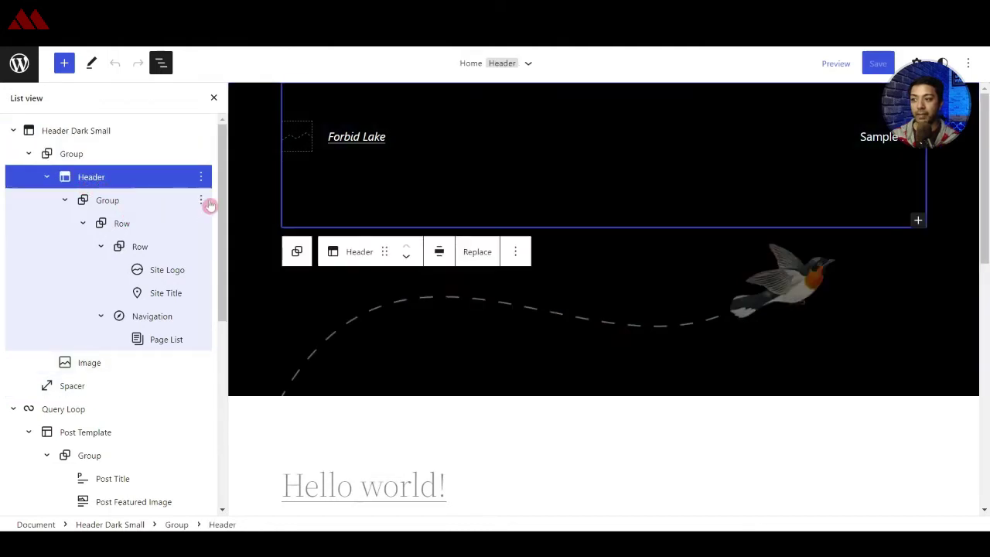
{"action": "left_click", "coordinate": [14, 130]}
- Examine the Query Loop's nested blocks, including the post title, featured image, excerpt, date and pagination
{"action": "left_click", "coordinate": [62, 154]}
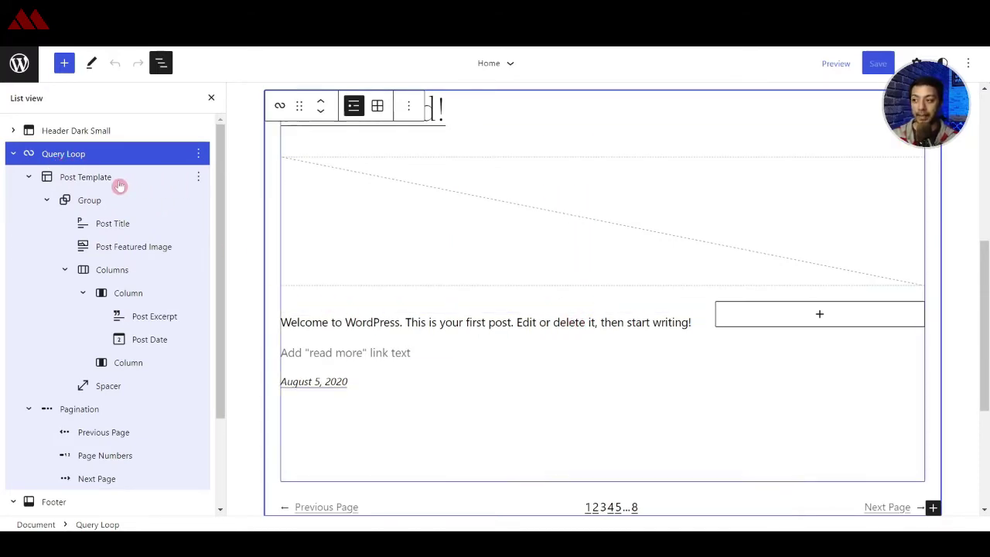
{"action": "left_click", "coordinate": [99, 224]}
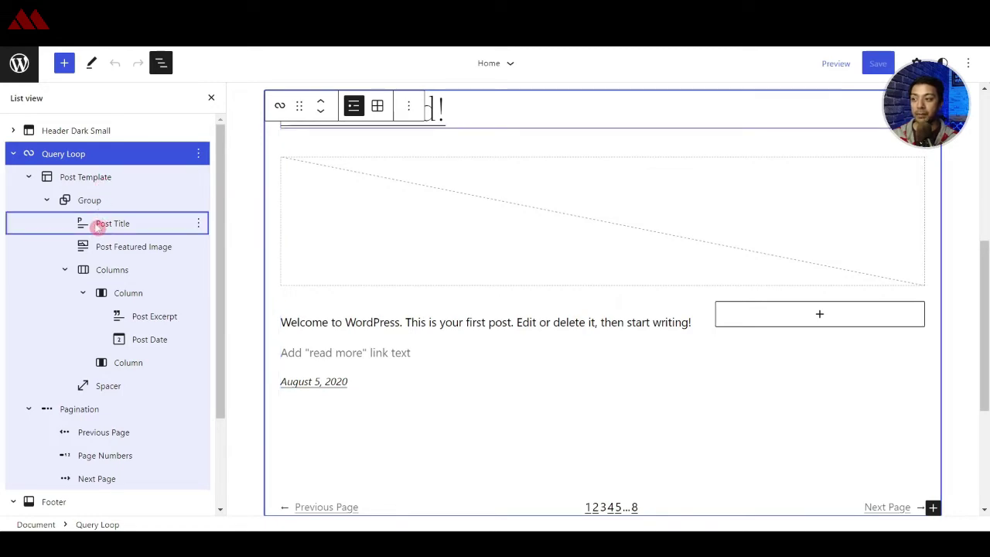
{"action": "left_click", "coordinate": [141, 265]}
{"action": "left_click", "coordinate": [147, 246]}
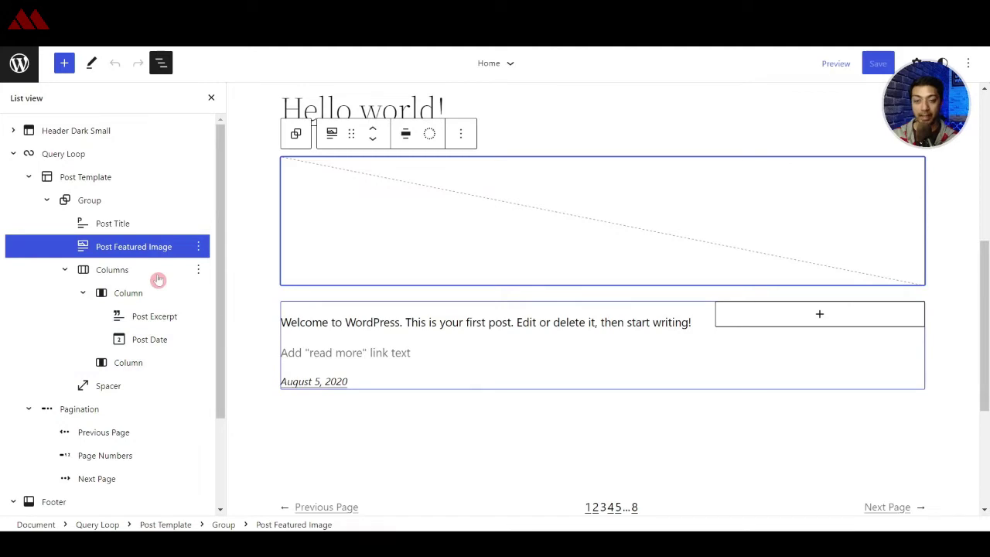
{"action": "left_click", "coordinate": [159, 321]}
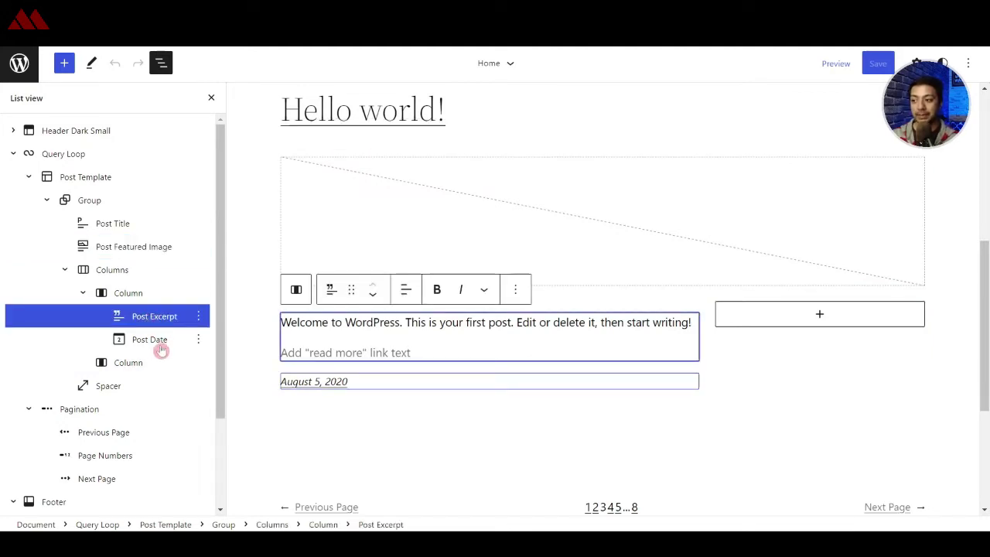
{"action": "left_click", "coordinate": [143, 343]}
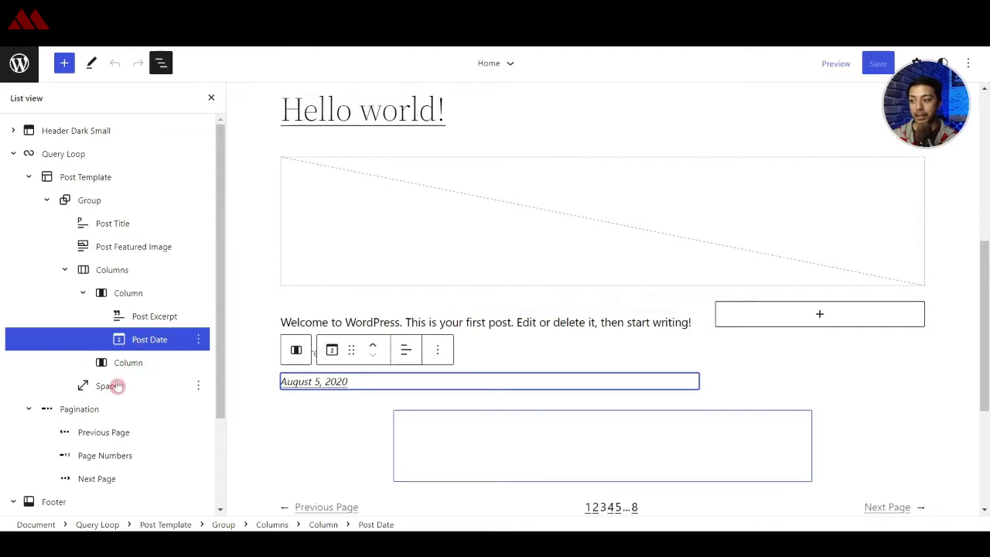
{"action": "scroll", "coordinate": [136, 373], "scroll_direction": "down", "scroll_amount": 1}
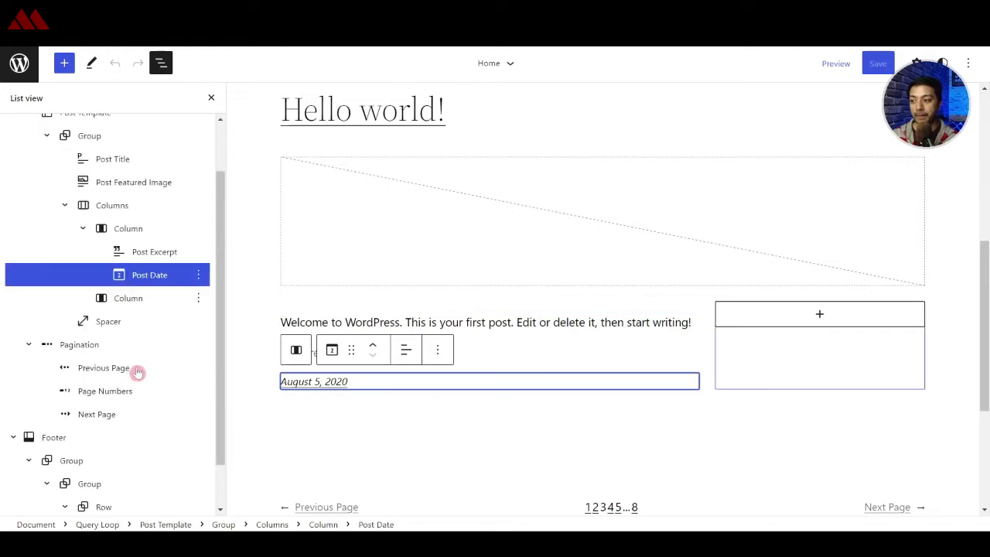
{"action": "left_click", "coordinate": [73, 347]}
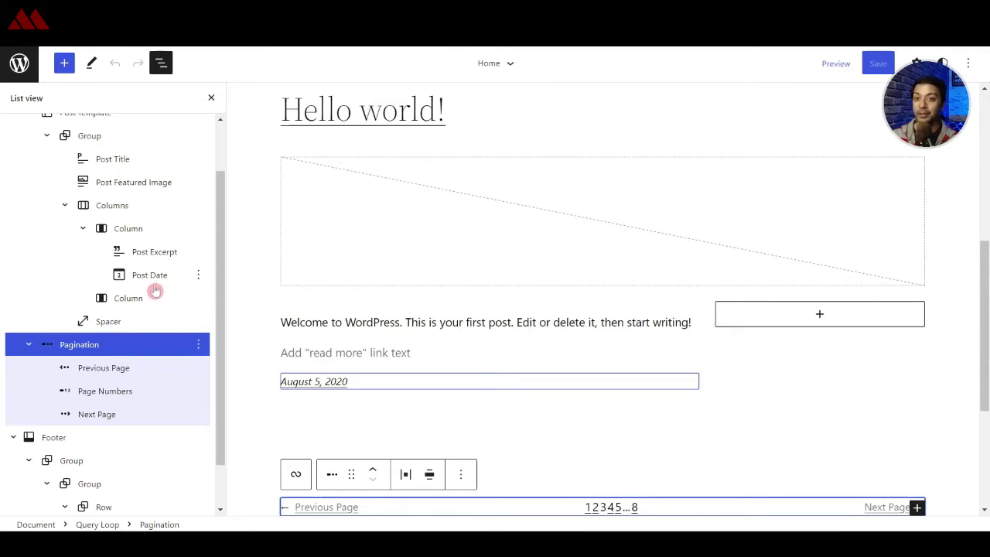
- Examine the header row's Site Logo and Site Title blocks and the neighbouring Navigation block
{"action": "scroll", "coordinate": [333, 194], "scroll_direction": "up", "scroll_amount": 5}
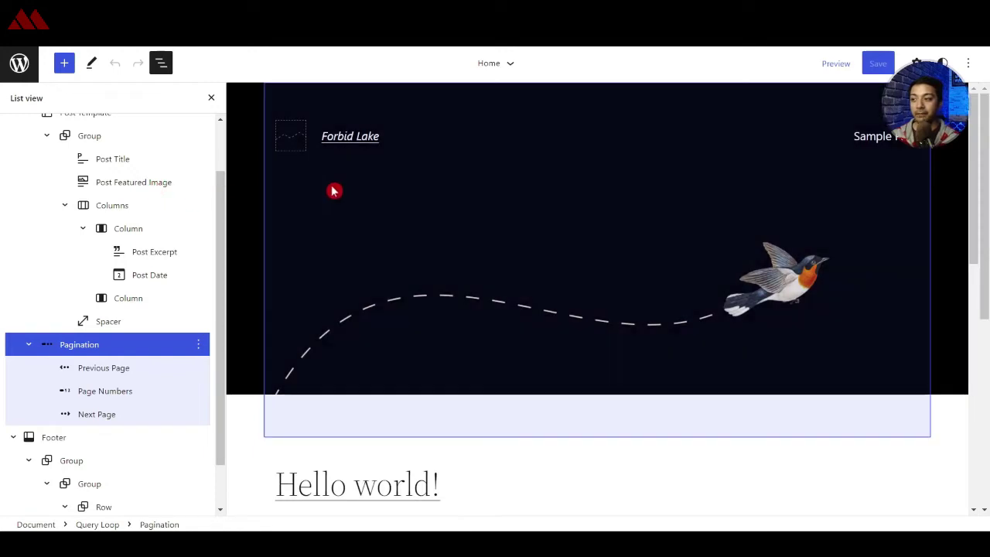
{"action": "scroll", "coordinate": [177, 188], "scroll_direction": "up", "scroll_amount": 2}
{"action": "left_click", "coordinate": [387, 137]}
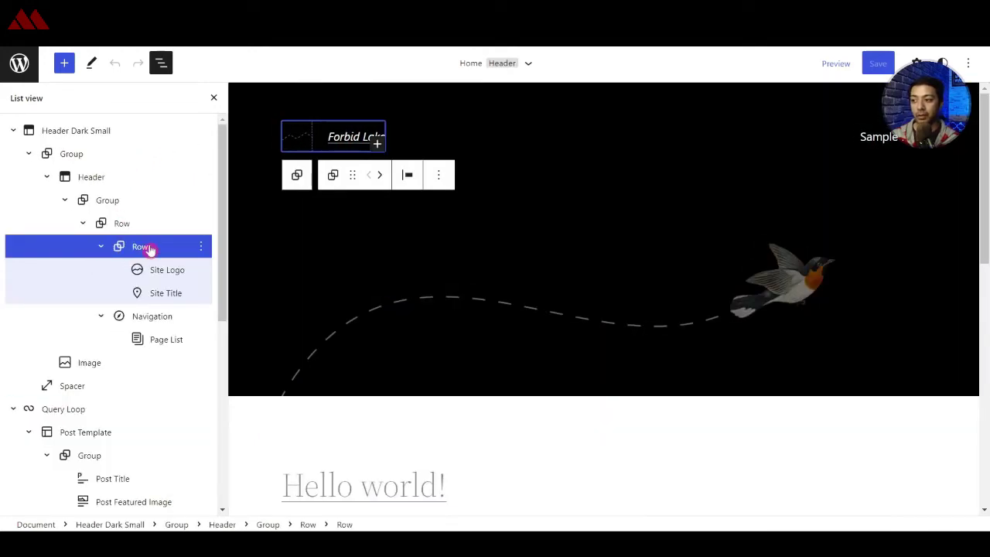
{"action": "left_click", "coordinate": [172, 274]}
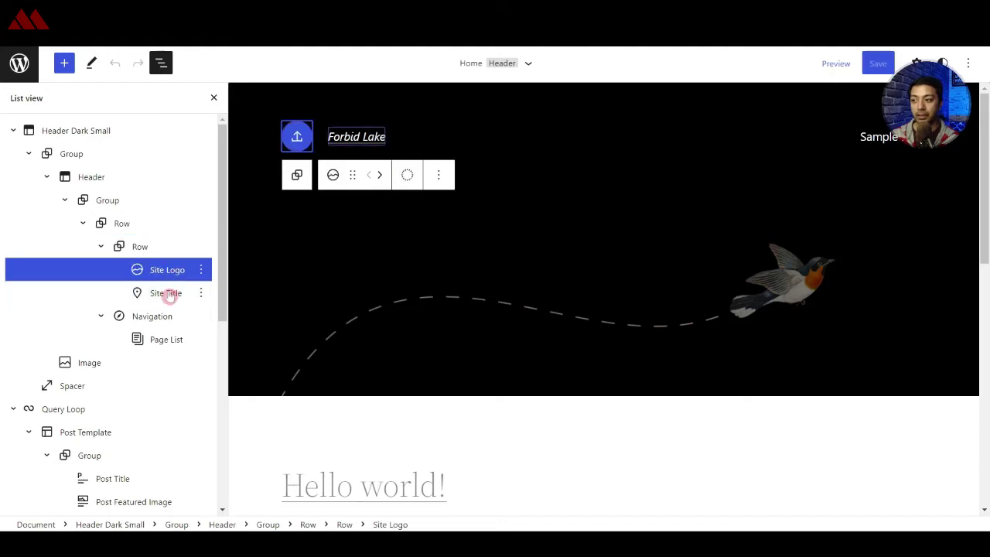
{"action": "left_click", "coordinate": [169, 295]}
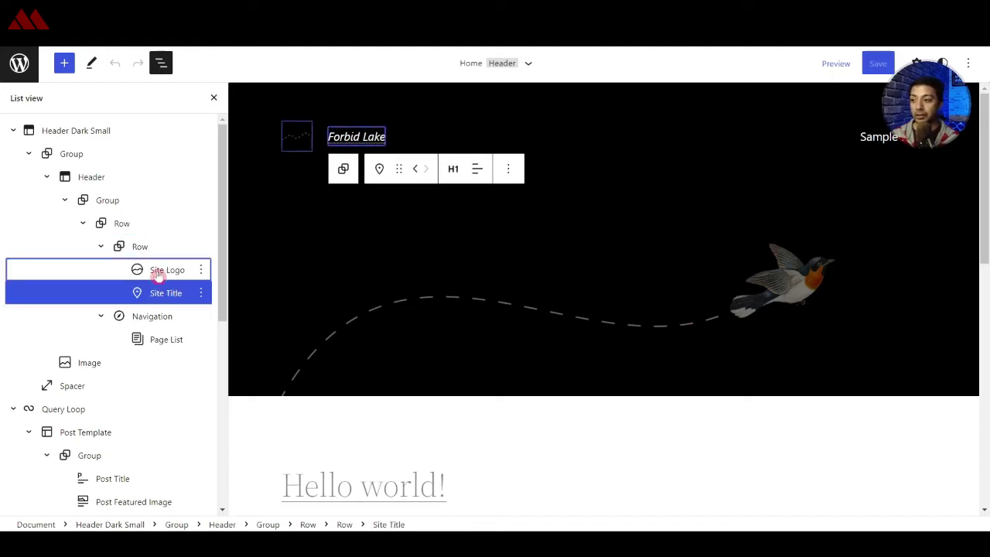
{"action": "left_click", "coordinate": [157, 273]}
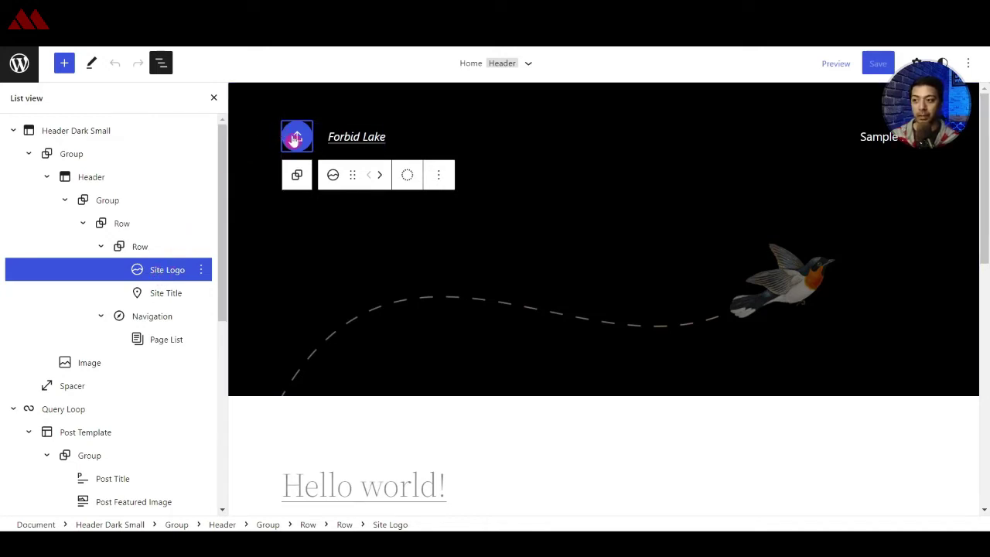
{"action": "left_click", "coordinate": [184, 296]}
{"action": "left_click", "coordinate": [352, 136]}
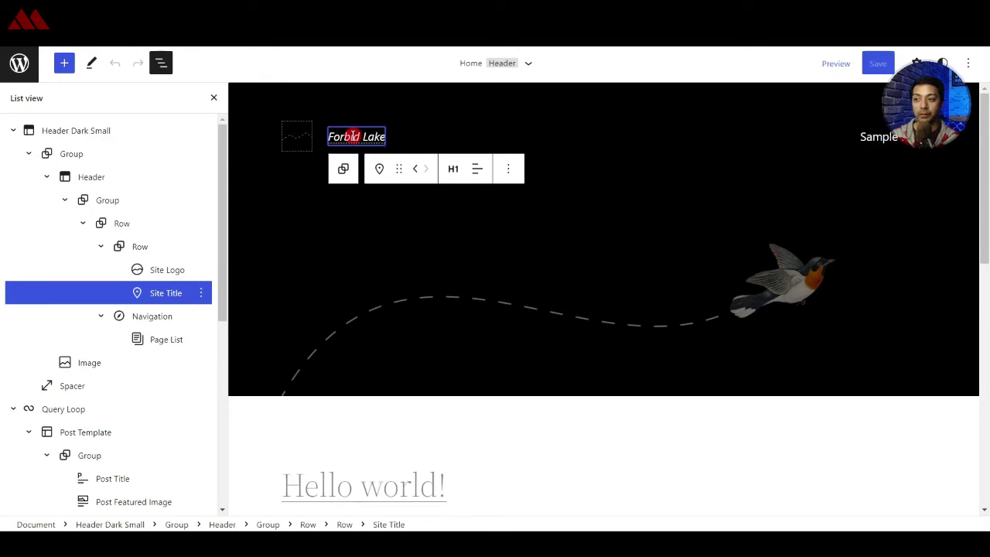
{"action": "left_click", "coordinate": [164, 316]}
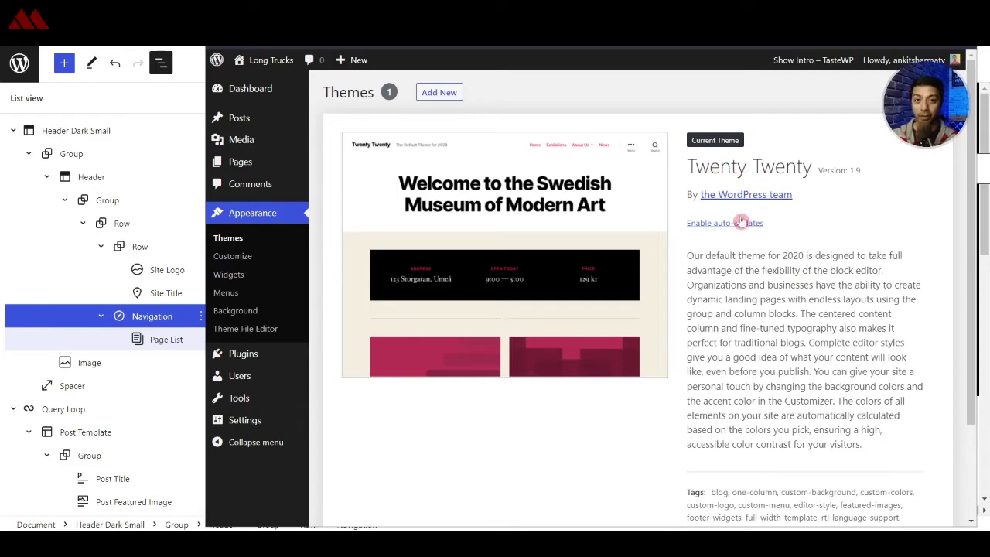
{"action": "left_click", "coordinate": [227, 297]}
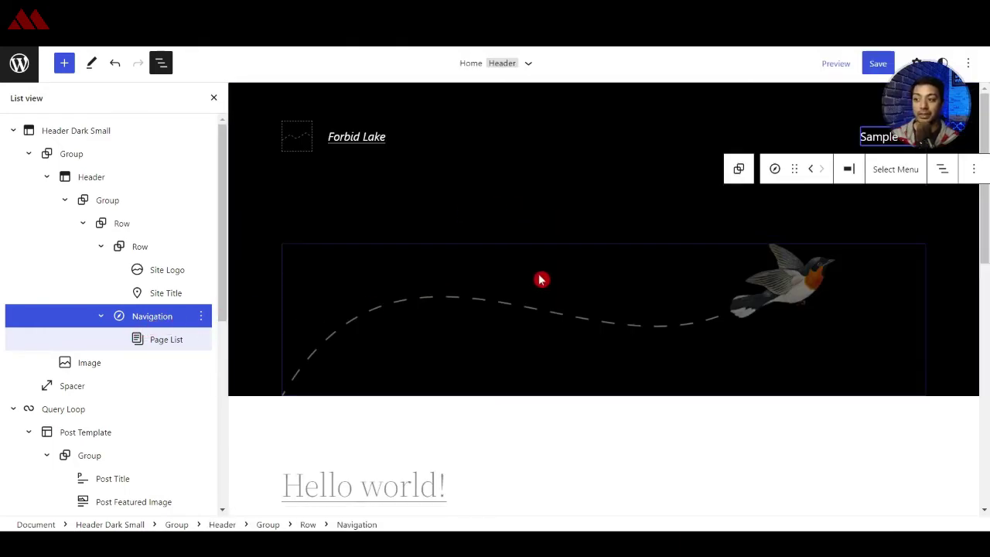
- Convert the header navigation's Page List to individual links and remove the Sample Page link
{"action": "left_click", "coordinate": [133, 317]}
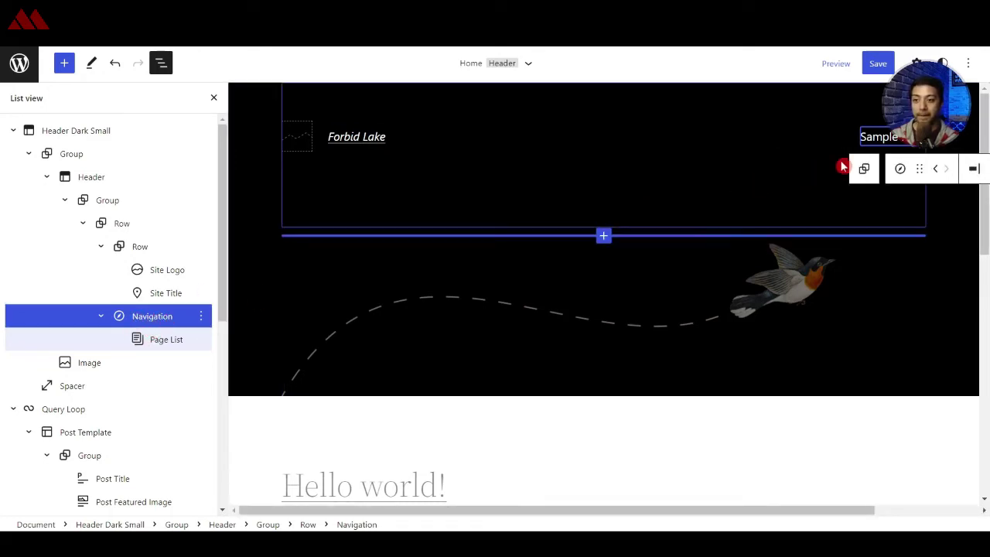
{"action": "left_click", "coordinate": [888, 144]}
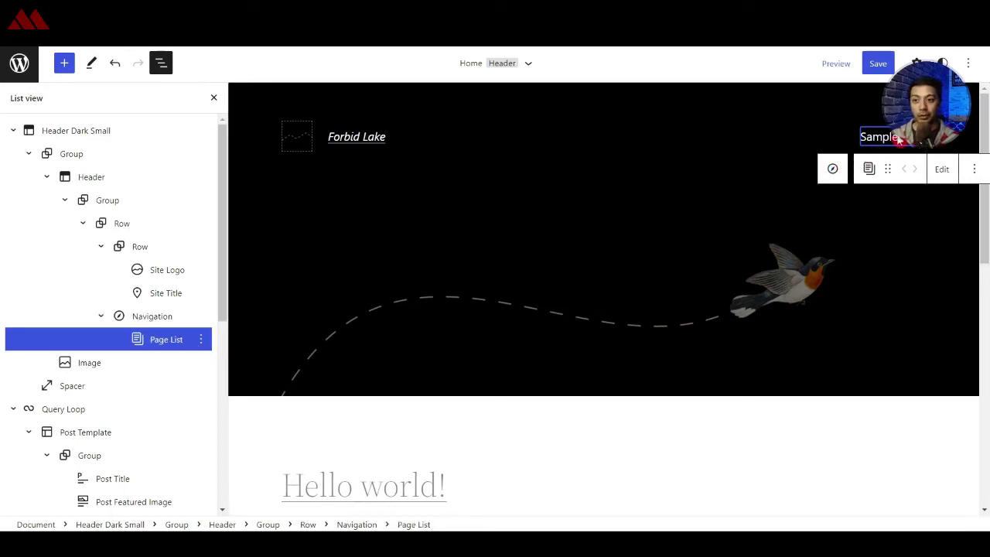
{"action": "left_click", "coordinate": [940, 168]}
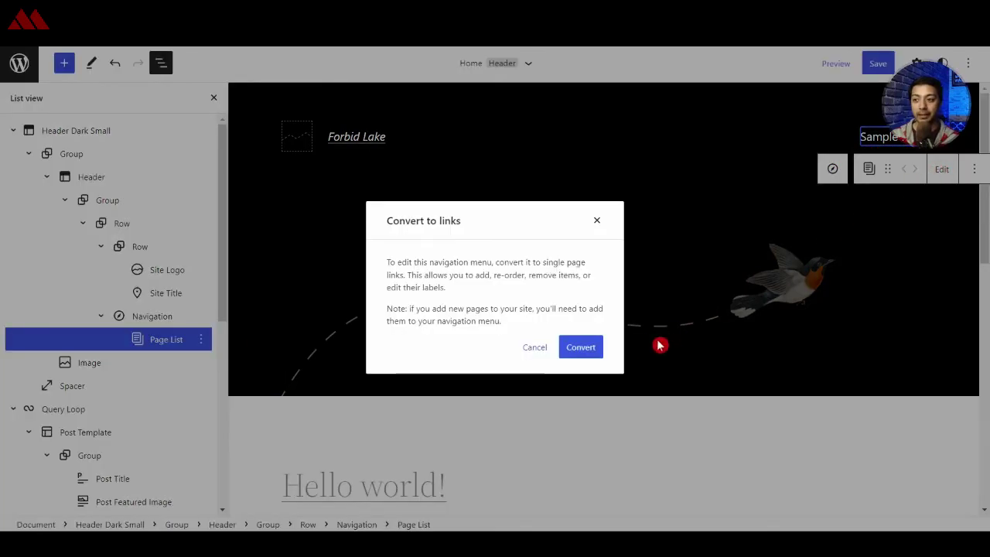
{"action": "left_click", "coordinate": [591, 352]}
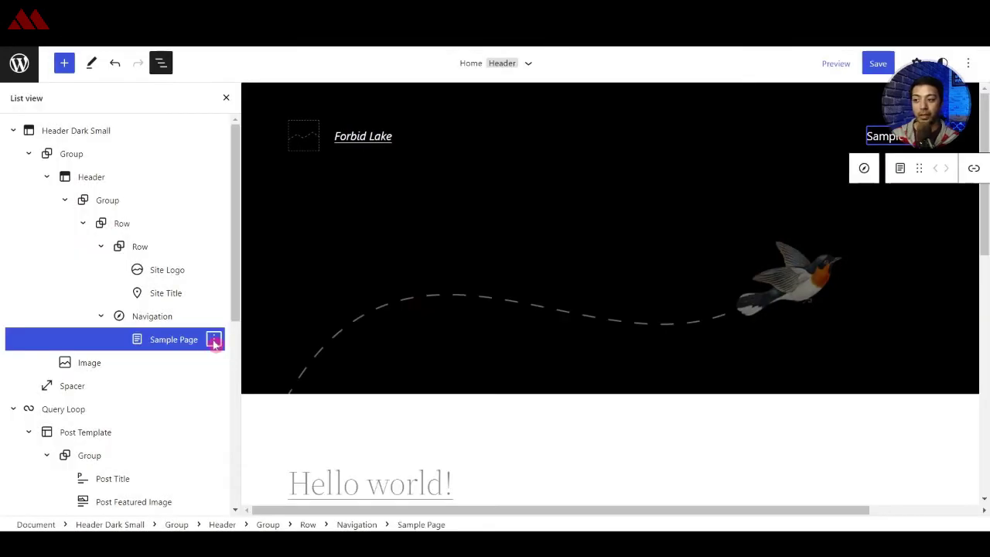
{"action": "left_click", "coordinate": [214, 341]}
{"action": "left_click", "coordinate": [229, 509]}
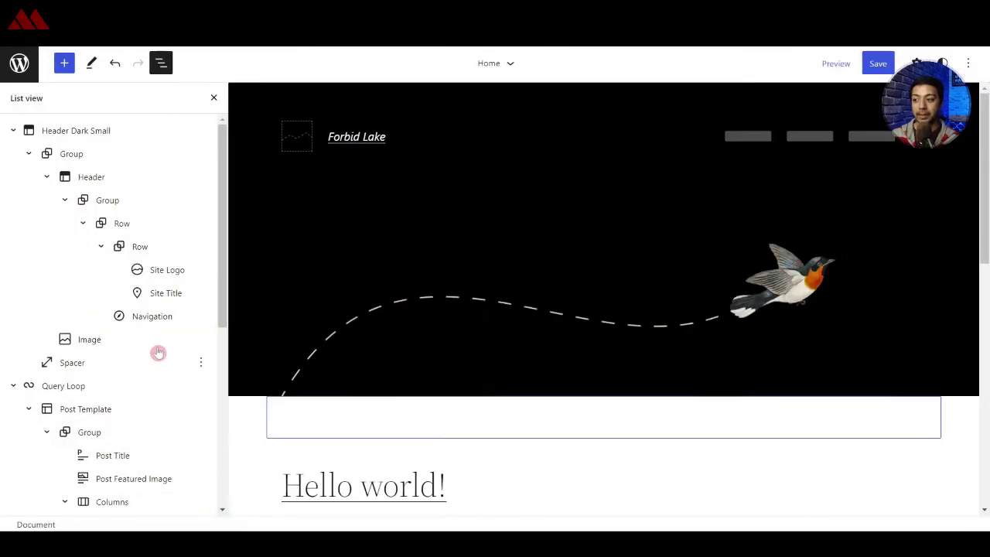
- Create a new menu for the header's Navigation block and start it empty
{"action": "left_click", "coordinate": [146, 318]}
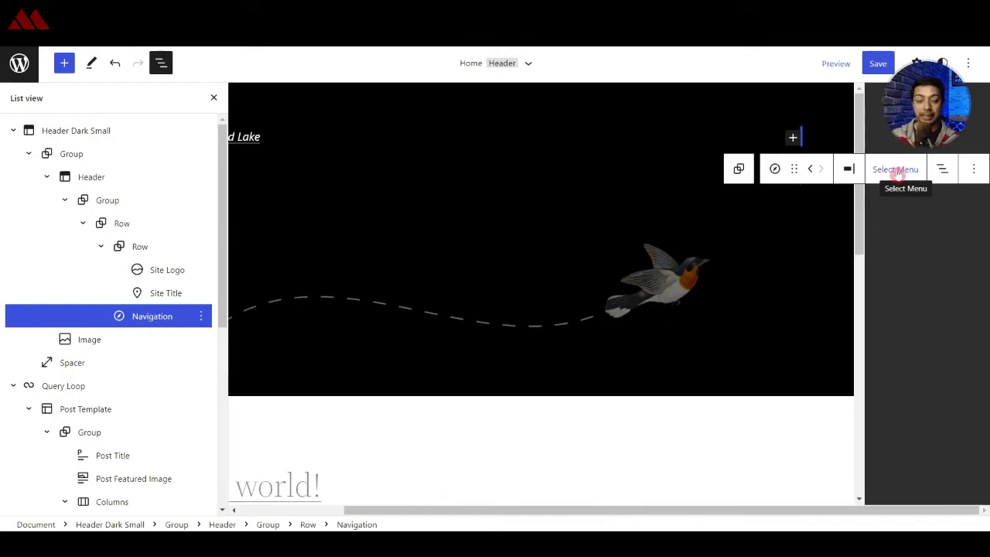
{"action": "left_click", "coordinate": [792, 143]}
{"action": "left_click", "coordinate": [773, 139]}
{"action": "left_click", "coordinate": [890, 168]}
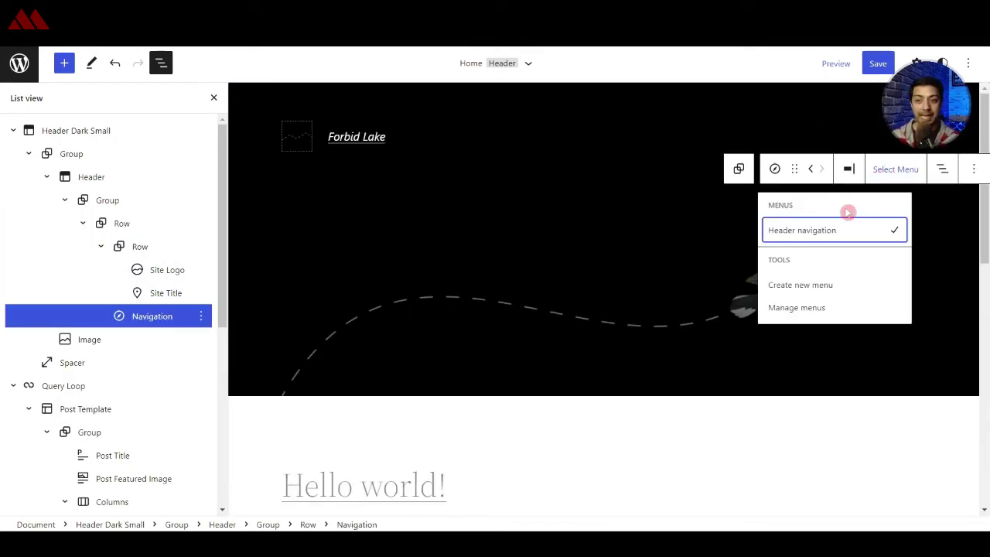
{"action": "left_click", "coordinate": [785, 286]}
{"action": "key", "text": "ctrl+minus"}
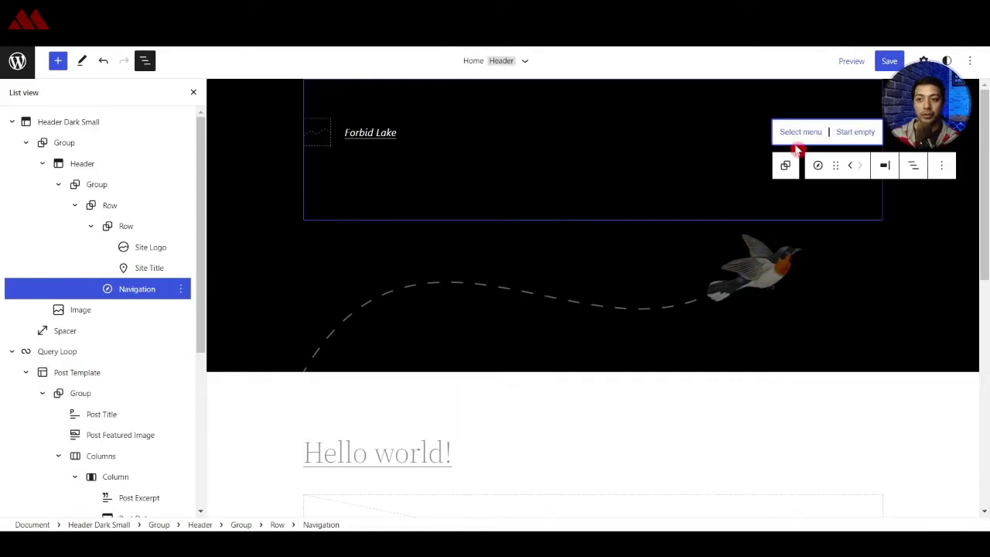
{"action": "left_click", "coordinate": [850, 133]}
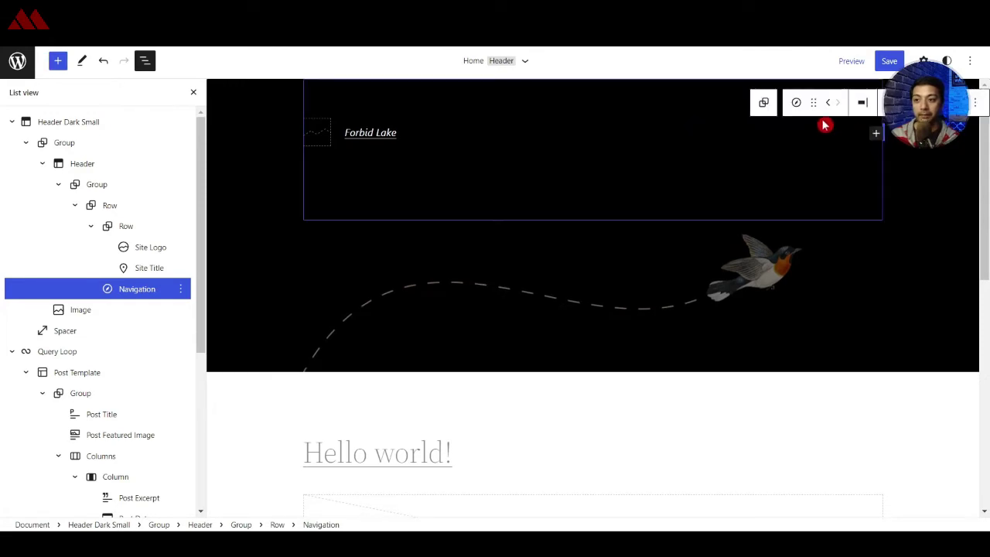
- Add a link to the empty header menu by creating a draft page named About Us
{"action": "left_click", "coordinate": [875, 137]}
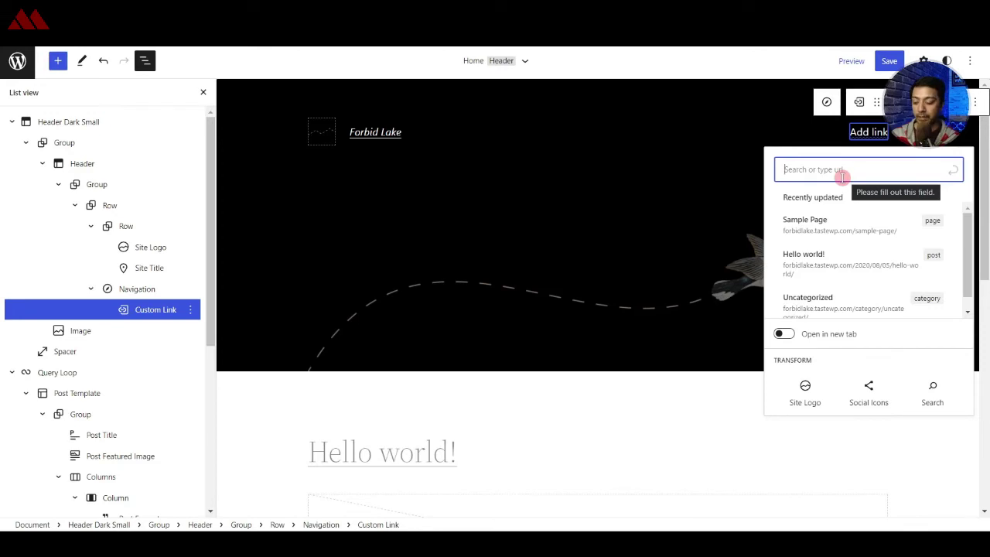
{"action": "type", "text": "Abb"}
{"action": "key", "text": "BackSpace"}
{"action": "key", "text": "BackSpace"}
{"action": "key", "text": "BackSpace"}
{"action": "type", "text": "Ab"}
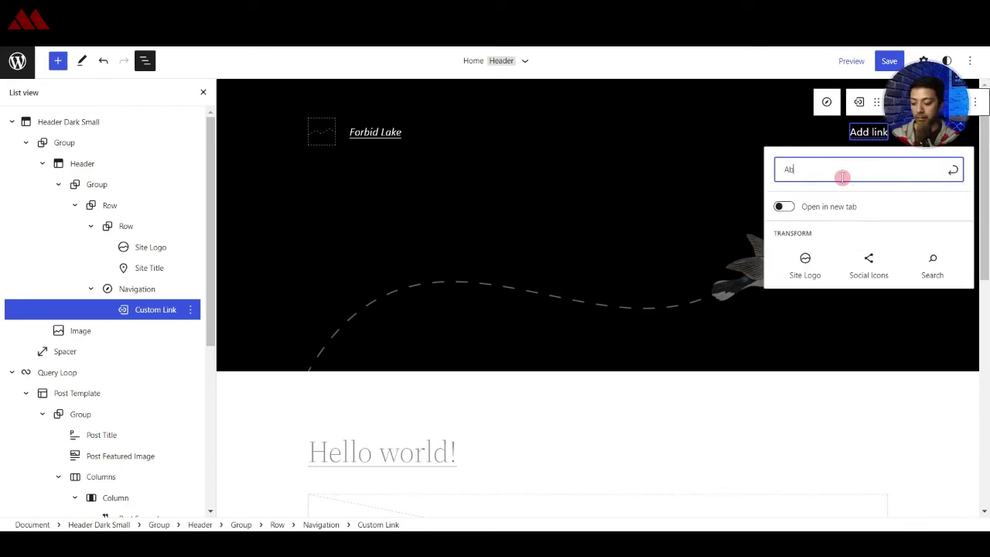
{"action": "type", "text": "out Us"}
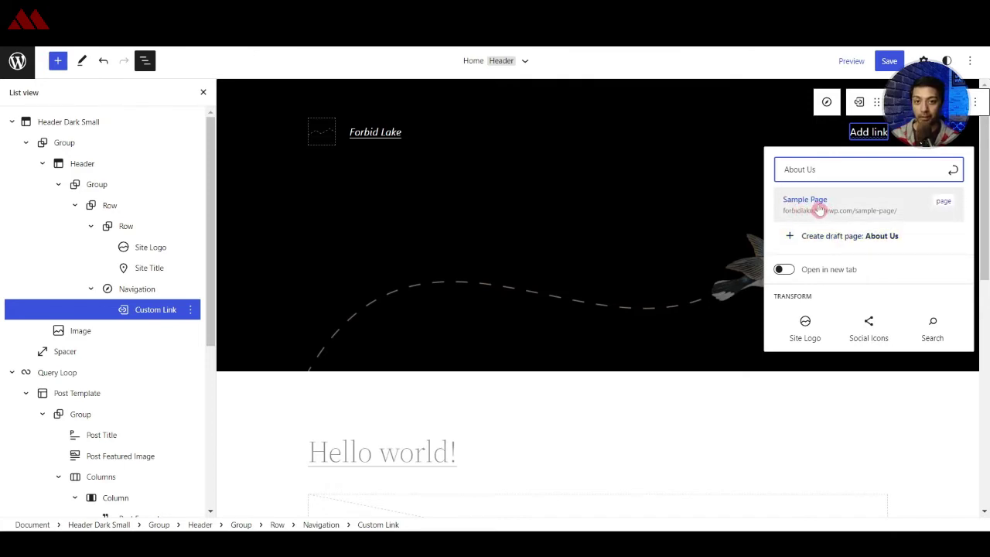
{"action": "left_click", "coordinate": [827, 236]}
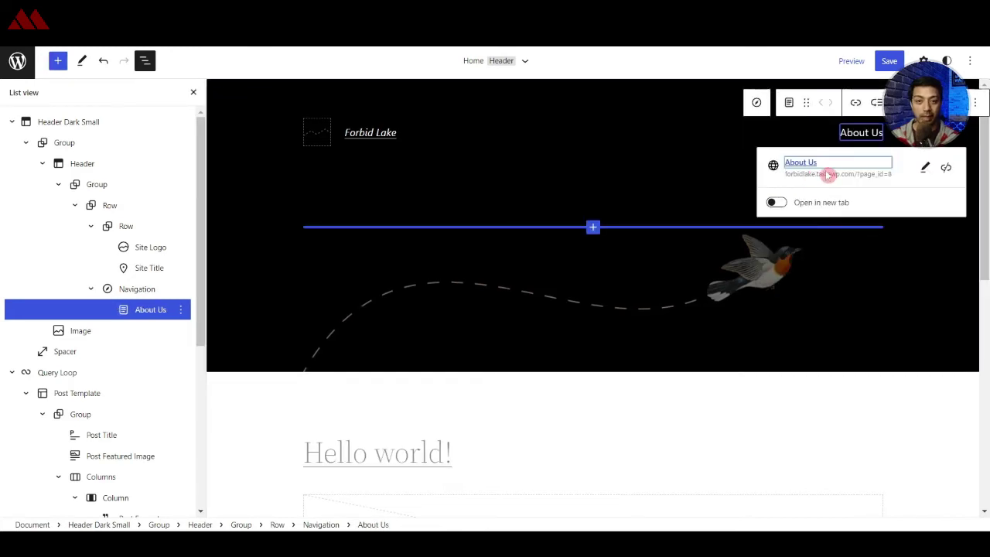
{"action": "left_click", "coordinate": [879, 132]}
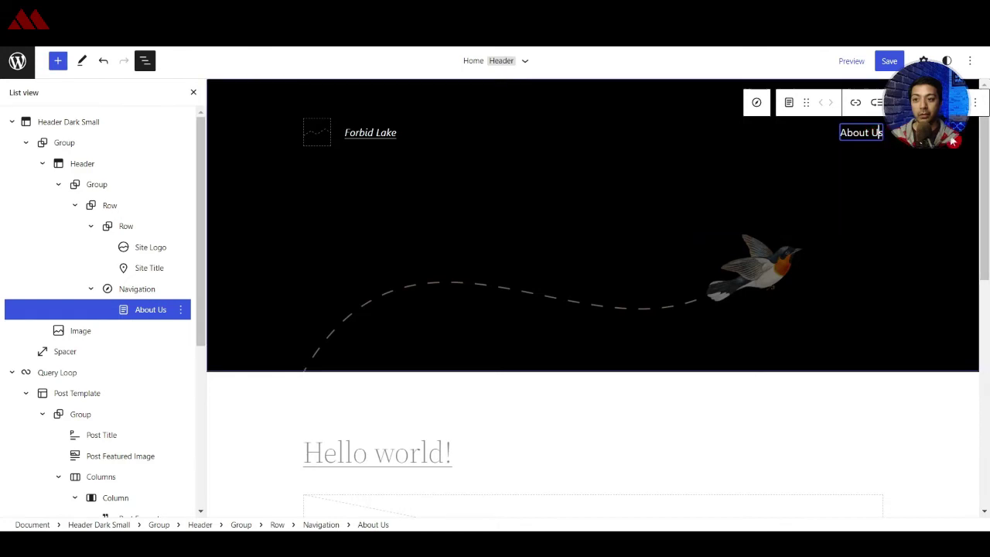
{"action": "key", "text": "End"}
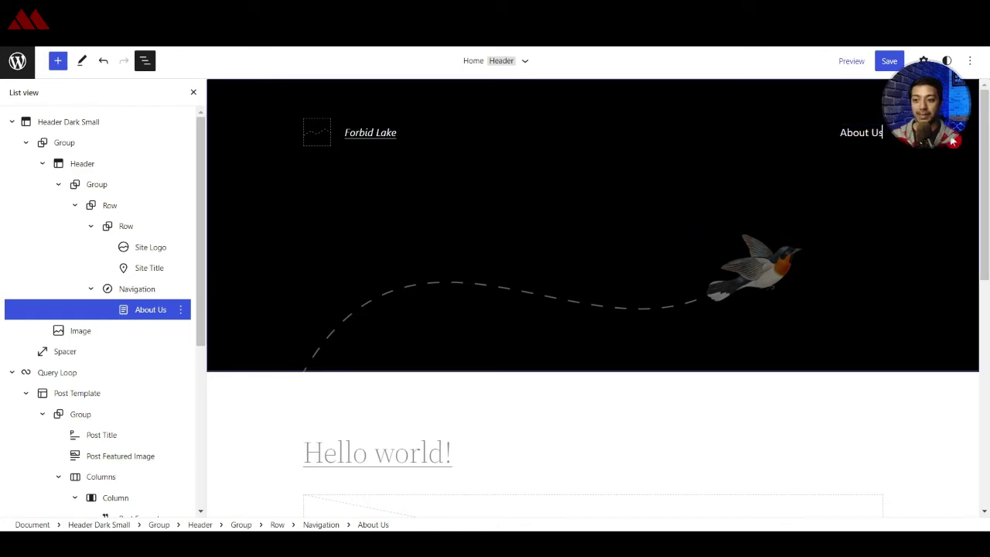
- Add an empty custom link after About Us in the header navigation
{"action": "key", "text": "Return"}
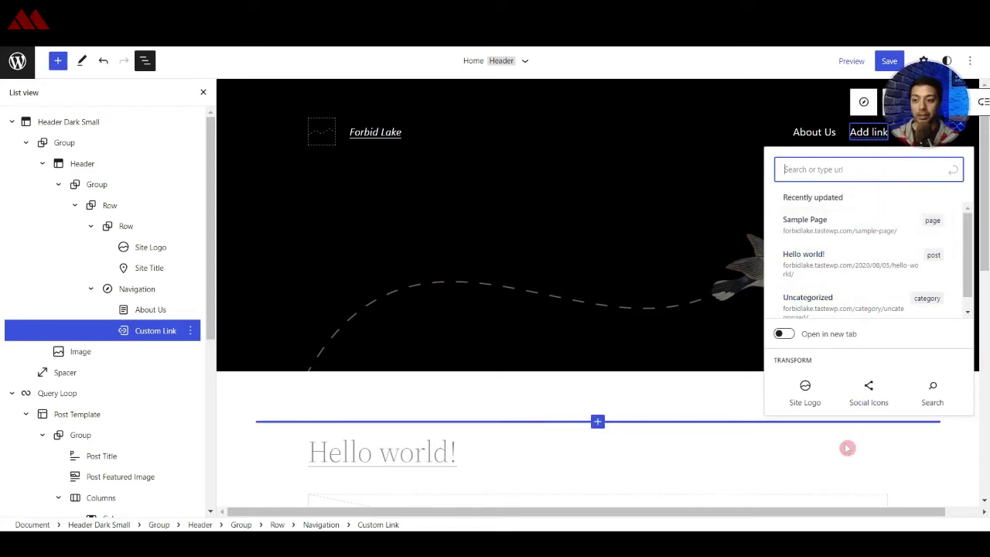
{"action": "left_click_drag", "start_coordinate": [903, 513], "coordinate": [938, 518]}
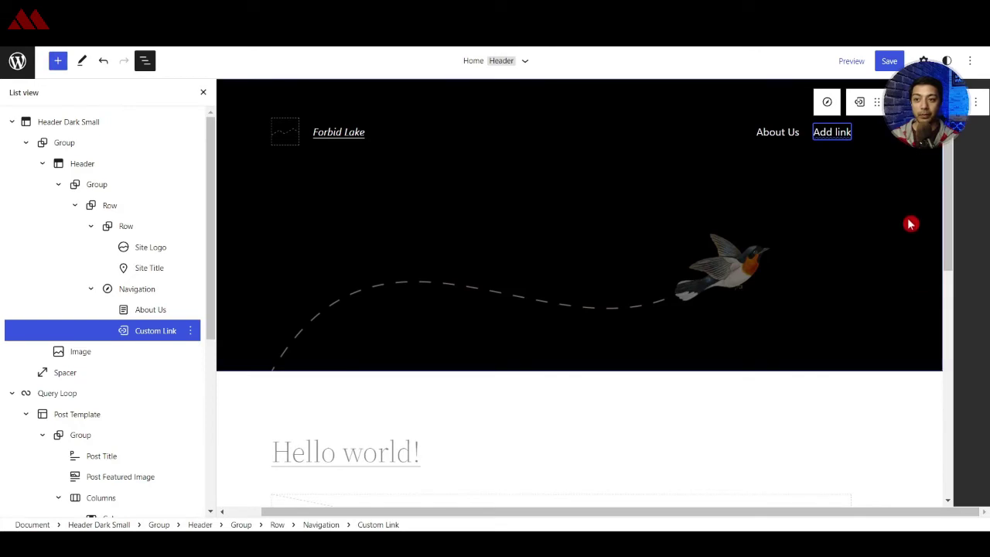
{"action": "mouse_move", "coordinate": [842, 233]}
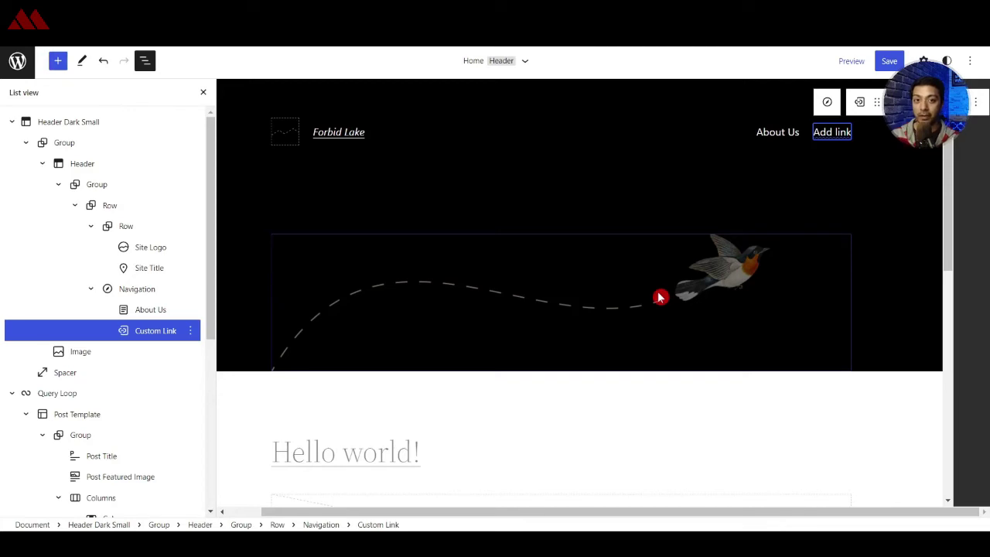
{"action": "left_click", "coordinate": [890, 194]}
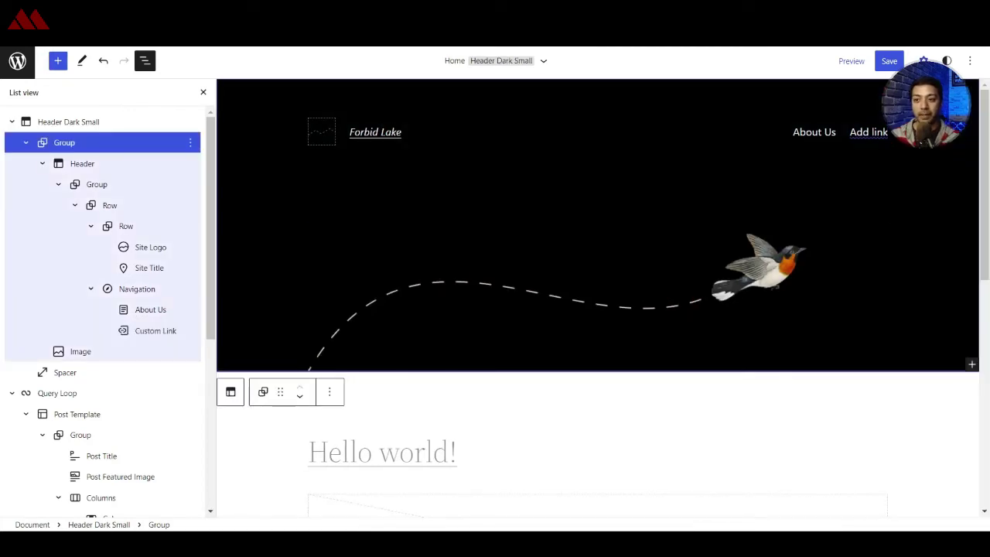
- Examine the settings of the header's empty custom link and of the Home template's Header and Footer areas
{"action": "left_click", "coordinate": [923, 60]}
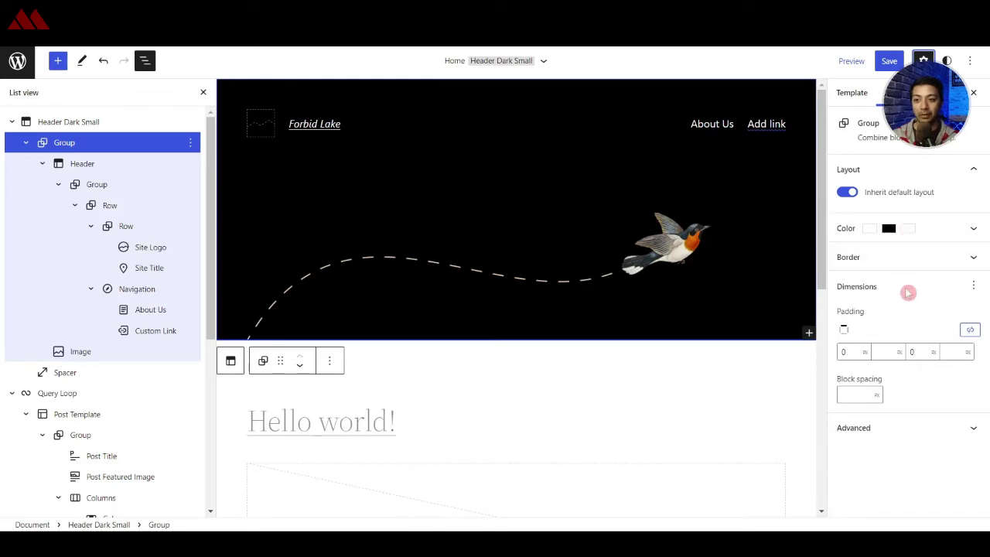
{"action": "left_click", "coordinate": [159, 333]}
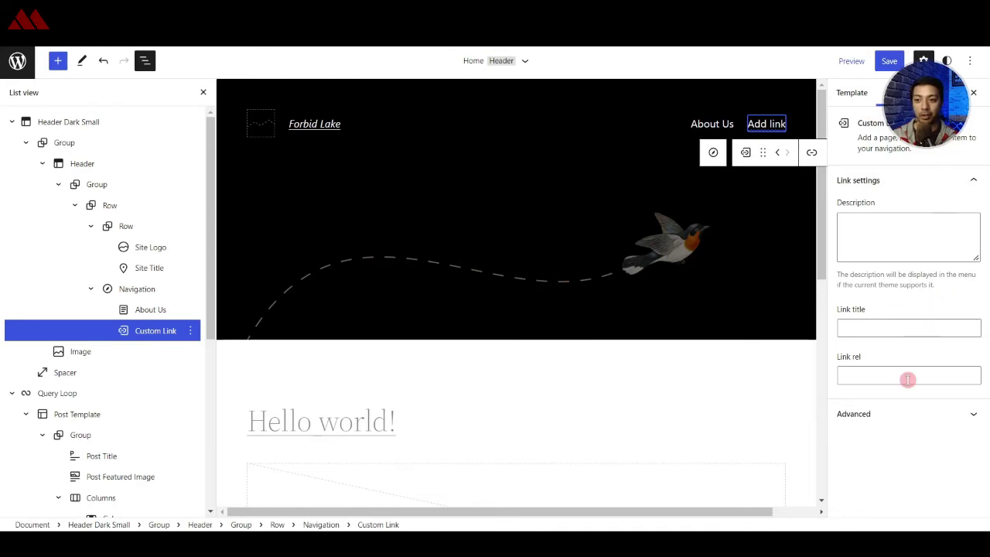
{"action": "left_click", "coordinate": [857, 95]}
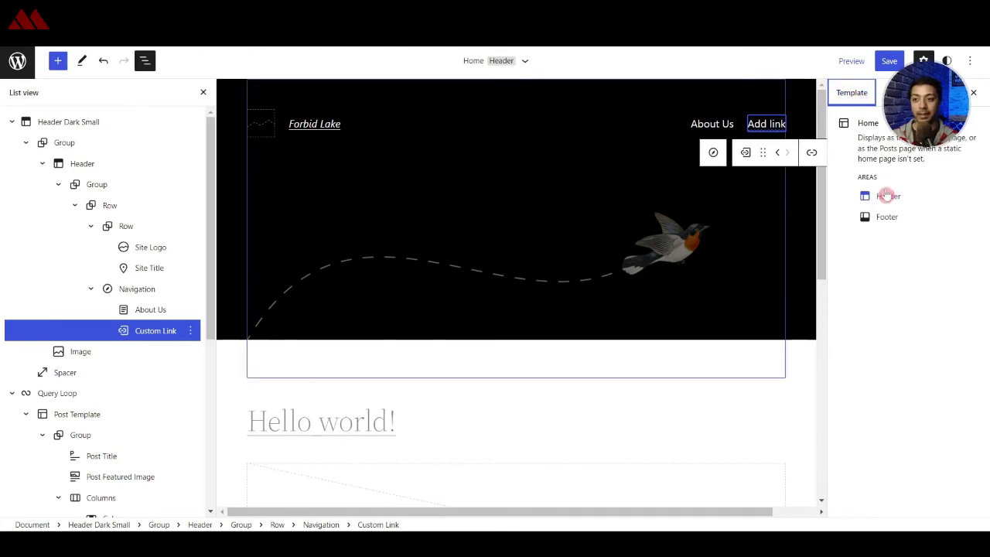
{"action": "left_click", "coordinate": [888, 196]}
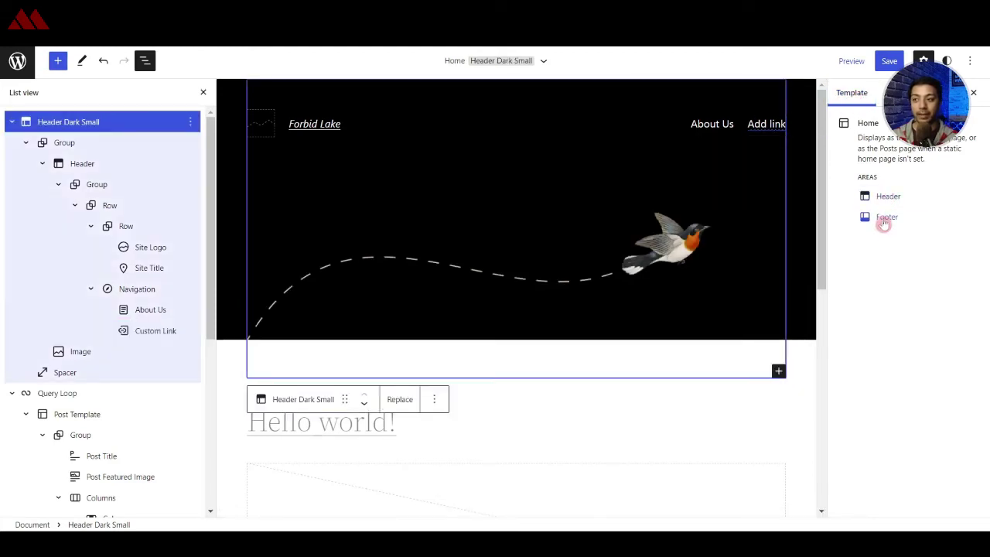
{"action": "left_click", "coordinate": [883, 223]}
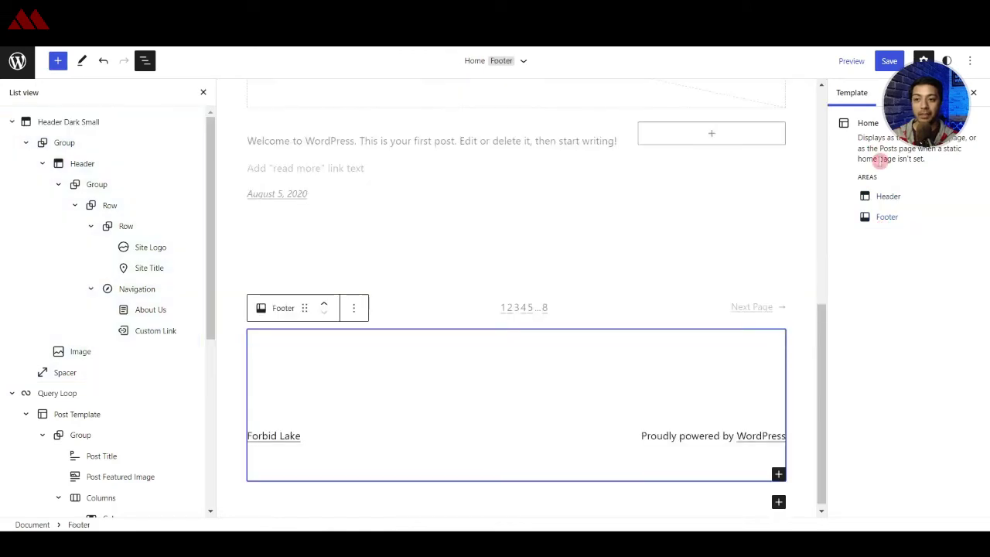
{"action": "left_click", "coordinate": [901, 92]}
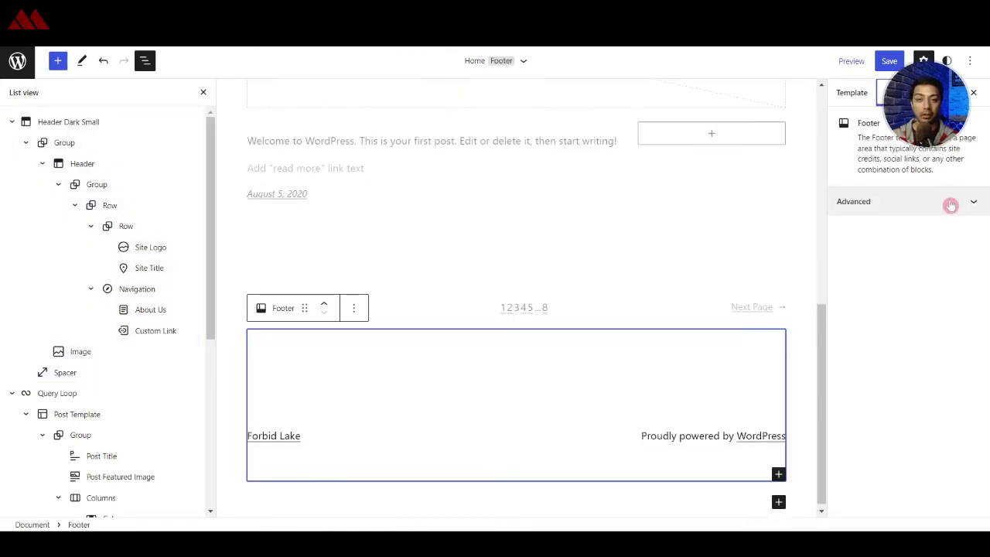
- Enable the font family option for the Hello world! Post Title block and set it to System Font
{"action": "scroll", "coordinate": [486, 243], "scroll_direction": "up", "scroll_amount": 4}
{"action": "left_click", "coordinate": [486, 243]}
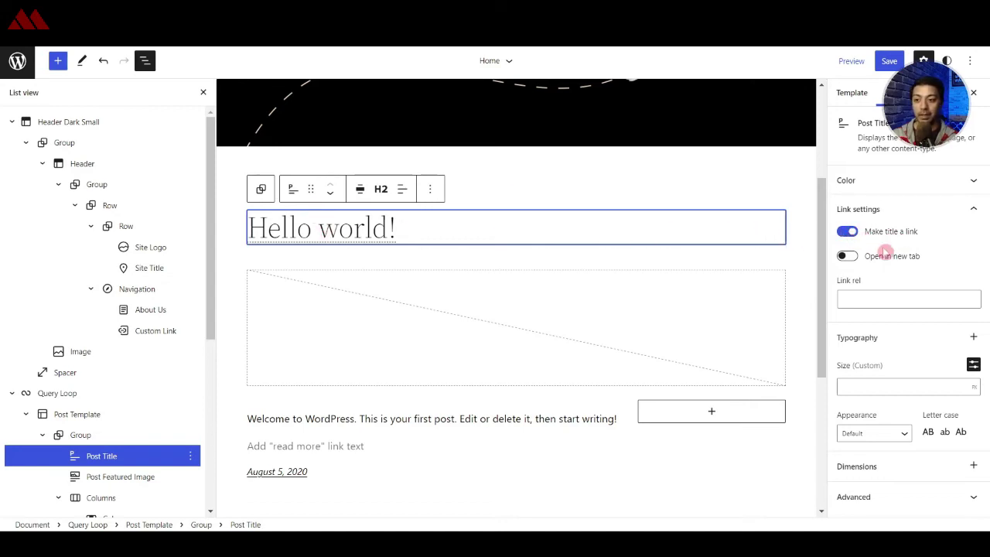
{"action": "left_click", "coordinate": [973, 337]}
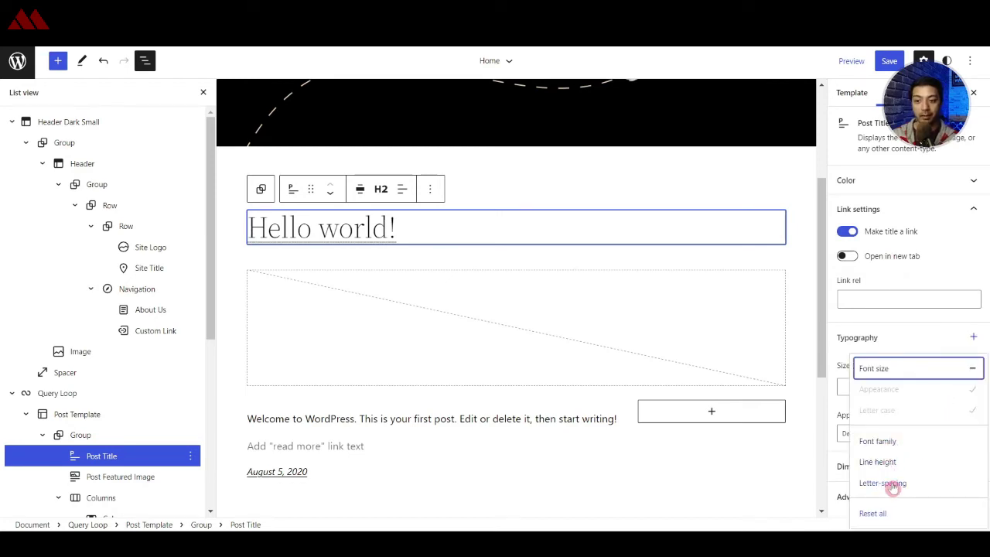
{"action": "left_click", "coordinate": [896, 441]}
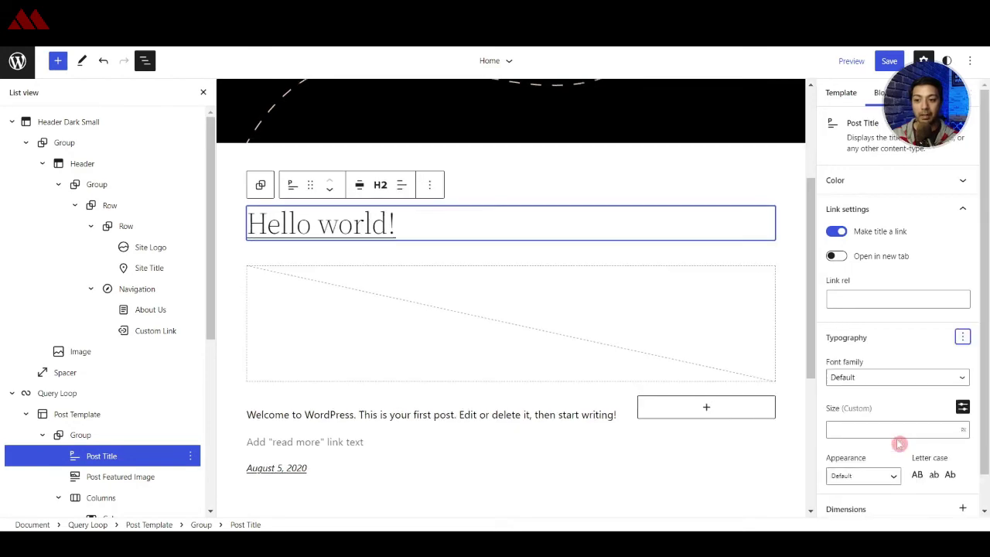
{"action": "left_click", "coordinate": [891, 377]}
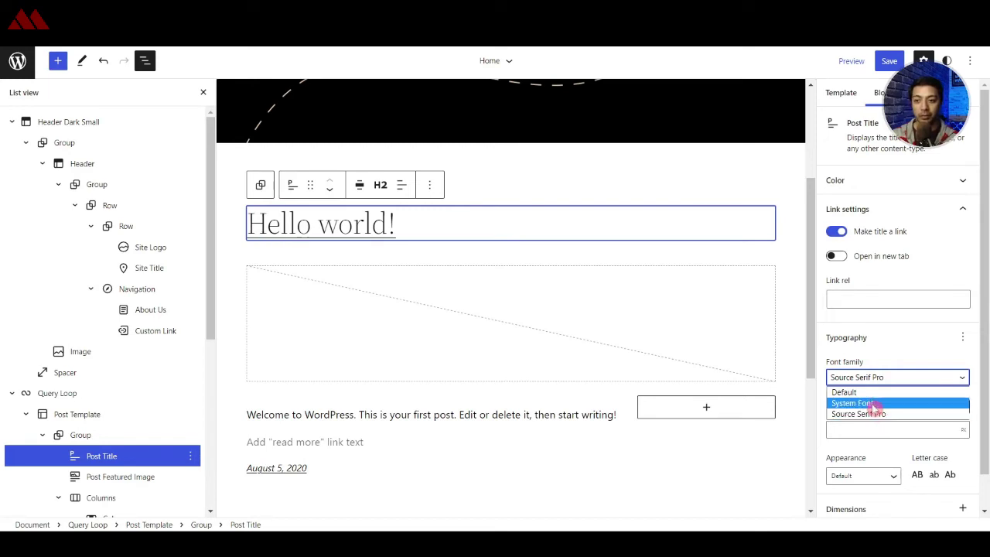
{"action": "left_click", "coordinate": [874, 405]}
- Set the Post Title block's custom font size to 31
{"action": "scroll", "coordinate": [897, 395], "scroll_direction": "down", "scroll_amount": 1}
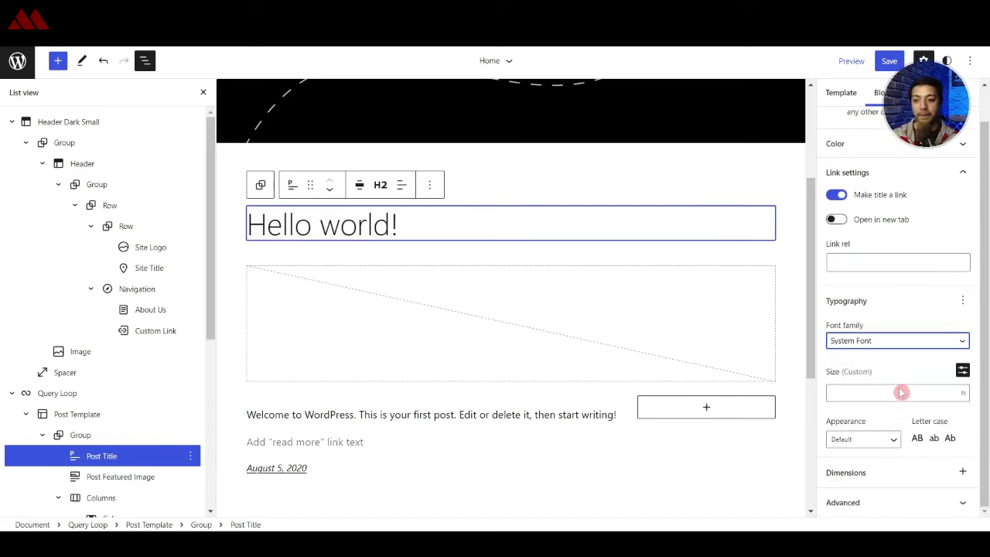
{"action": "left_click", "coordinate": [898, 391]}
{"action": "type", "text": "34"}
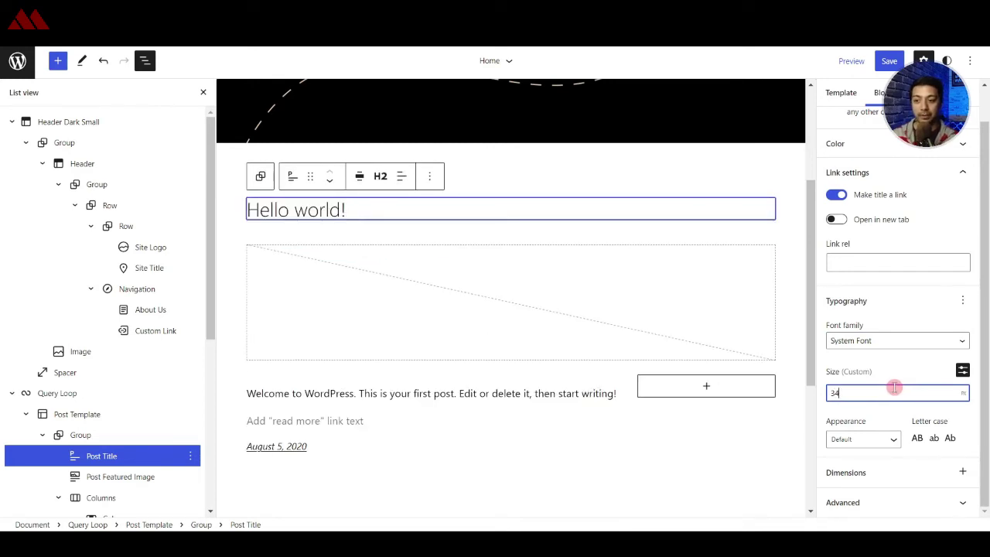
{"action": "key", "text": "Down"}
{"action": "key", "text": "Down"}
{"action": "key", "text": "Down"}
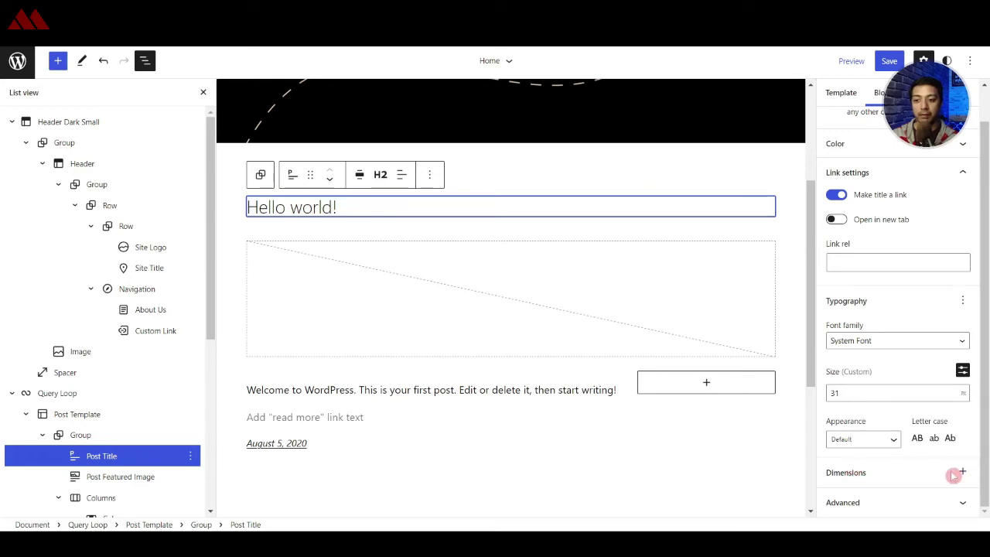
- Enable the Margin option in the Post Title's dimension settings and select the Post Featured Image block
{"action": "left_click", "coordinate": [957, 473]}
{"action": "left_click", "coordinate": [889, 412]}
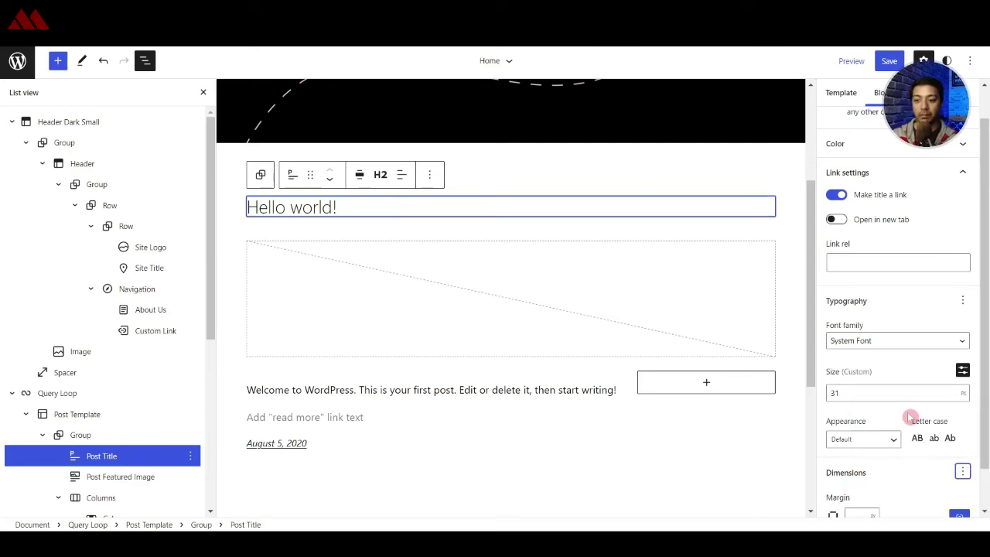
{"action": "scroll", "coordinate": [916, 421], "scroll_direction": "down", "scroll_amount": 1}
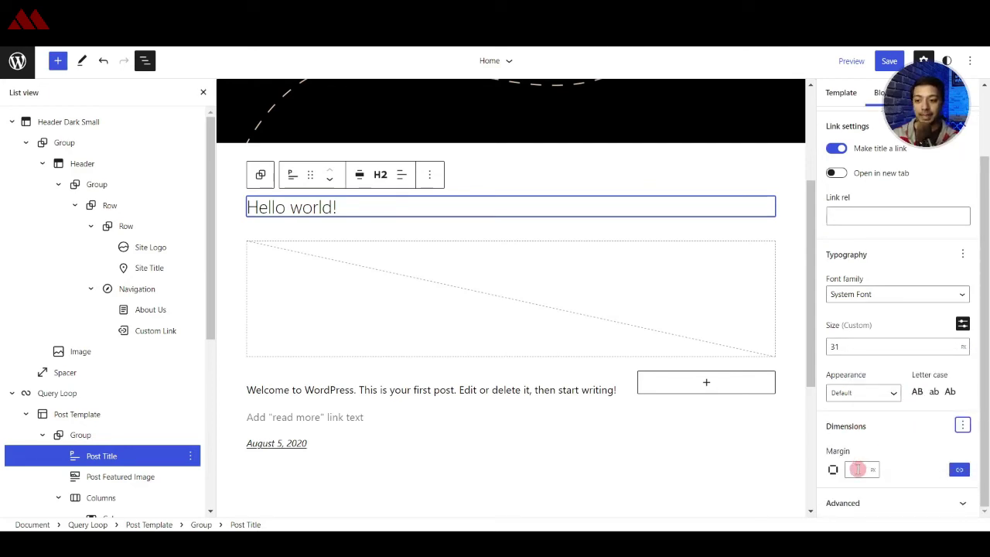
{"action": "scroll", "coordinate": [859, 467], "scroll_direction": "up", "scroll_amount": 2}
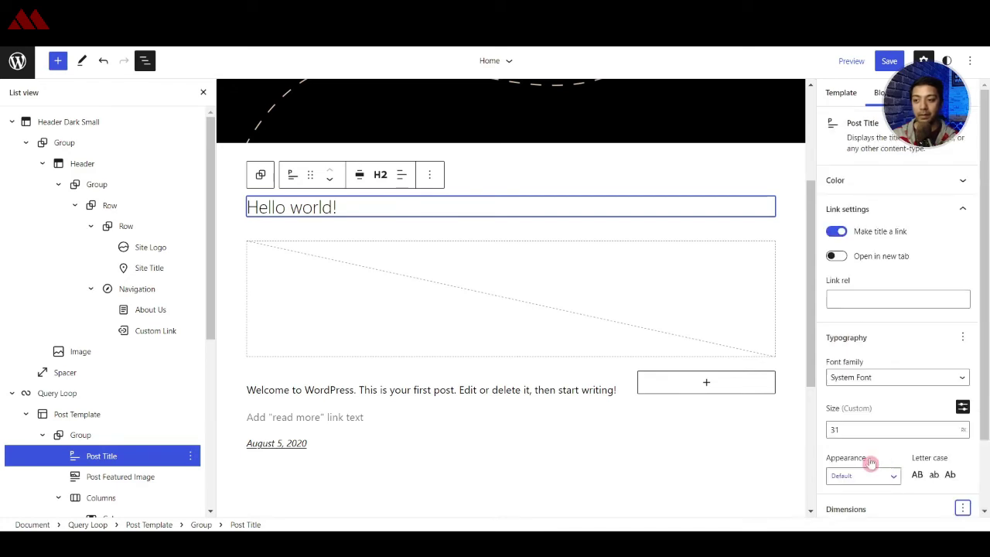
{"action": "left_click", "coordinate": [473, 303]}
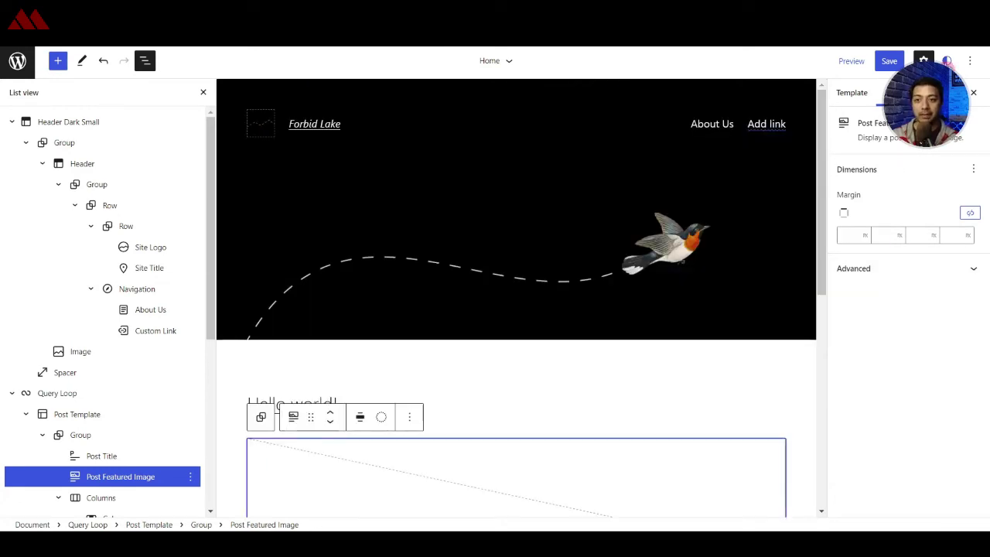
- Open the global styles, dismiss the welcome guide, and examine the Typography elements
{"action": "left_click", "coordinate": [948, 62]}
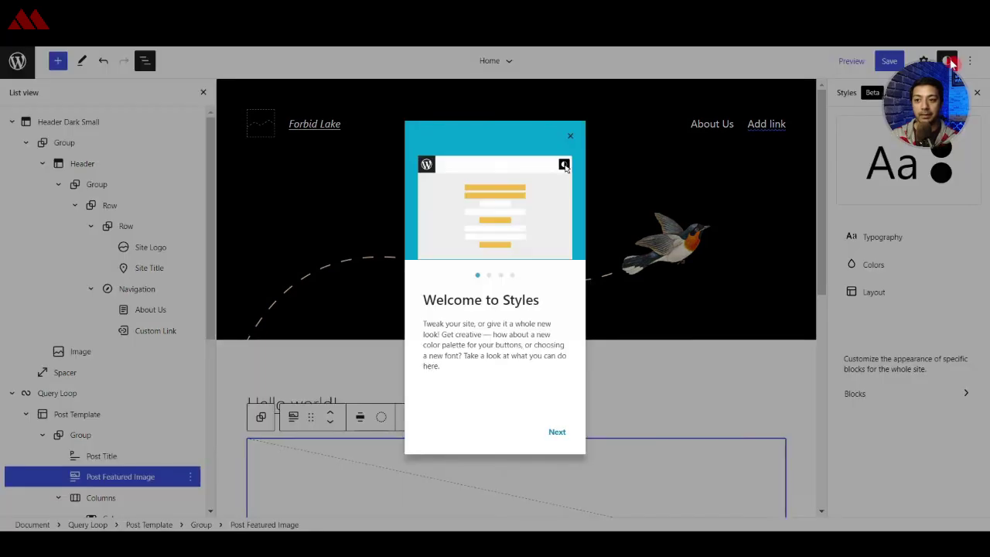
{"action": "left_click", "coordinate": [873, 290]}
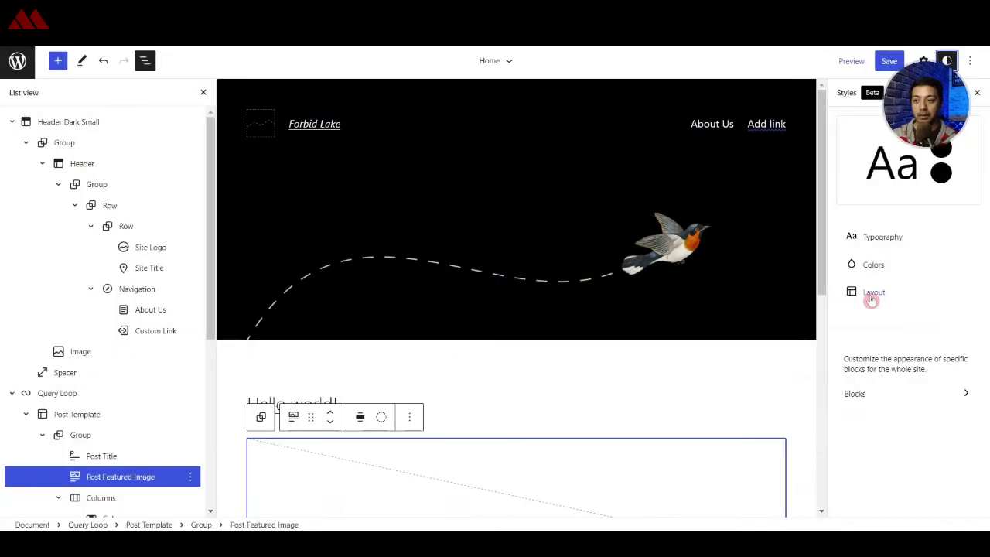
{"action": "left_click", "coordinate": [876, 241]}
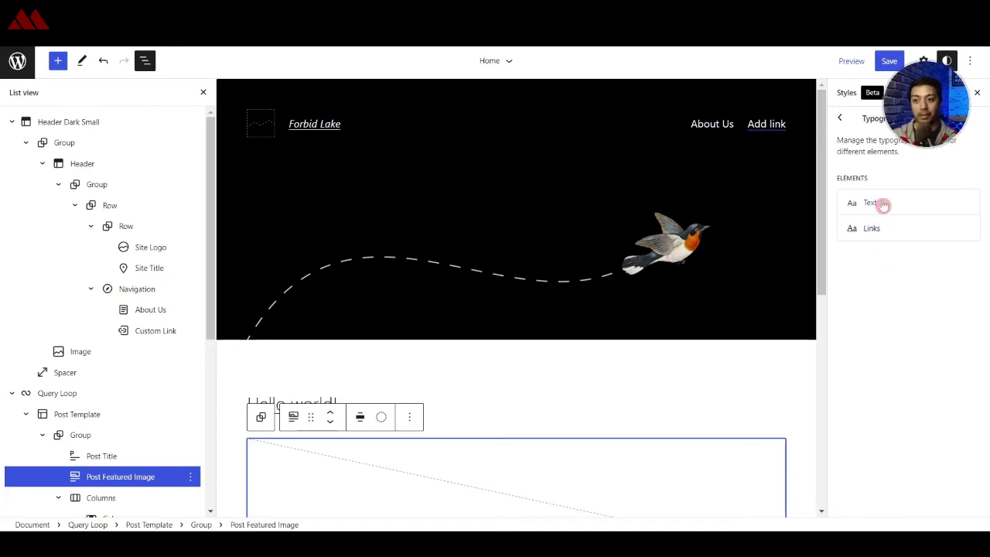
{"action": "left_click", "coordinate": [840, 117]}
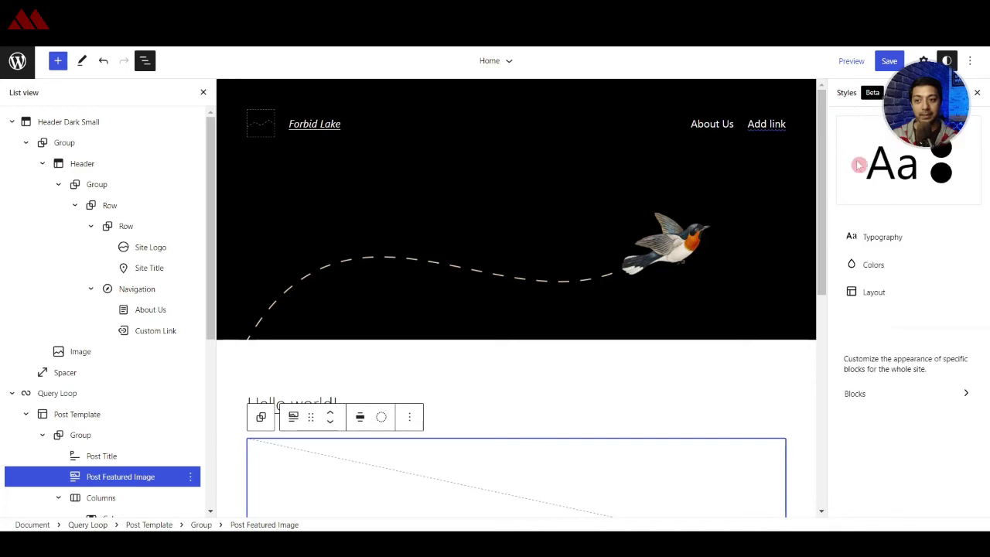
- Change the Foreground colour of the theme's solid palette to teal blue #33A0BB and check it down the page
{"action": "left_click", "coordinate": [866, 265]}
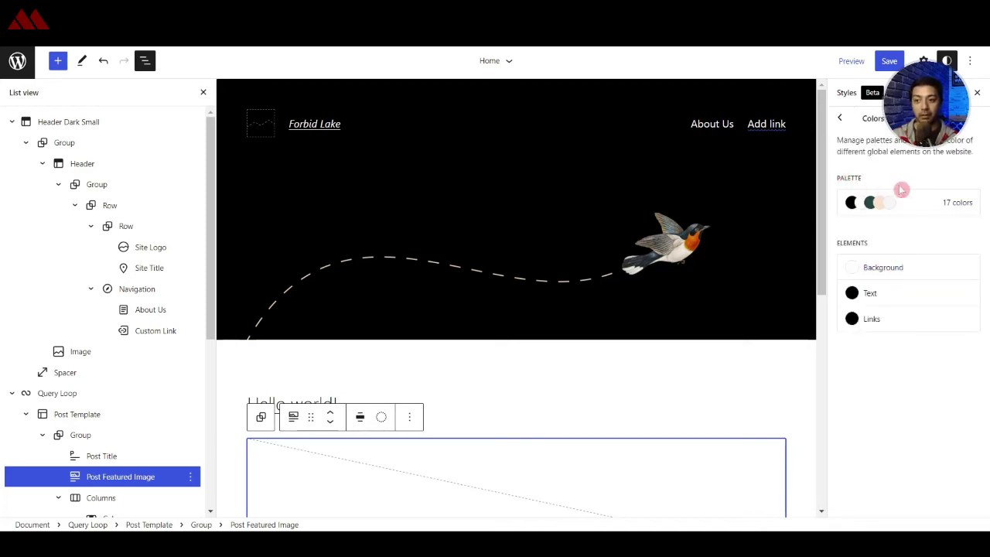
{"action": "left_click", "coordinate": [936, 212]}
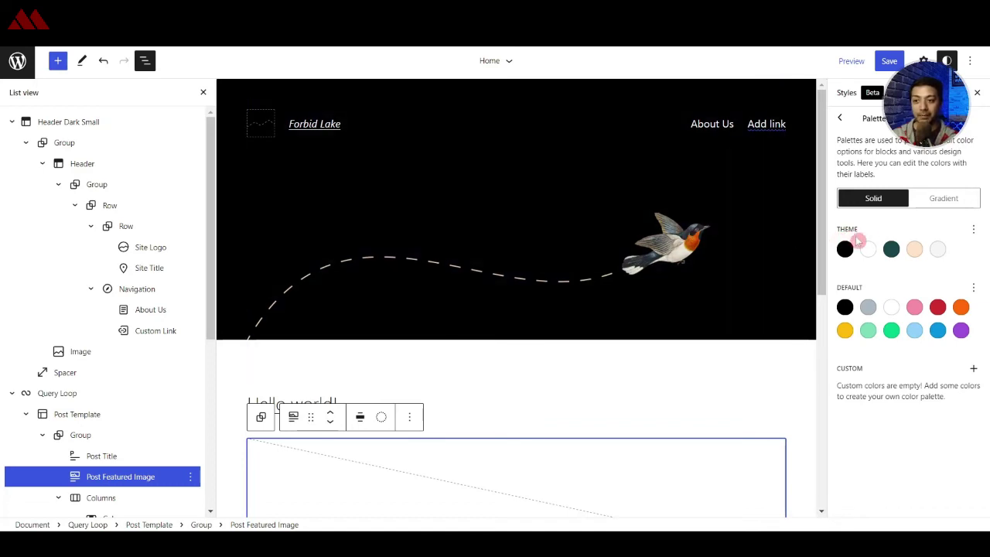
{"action": "left_click", "coordinate": [974, 232]}
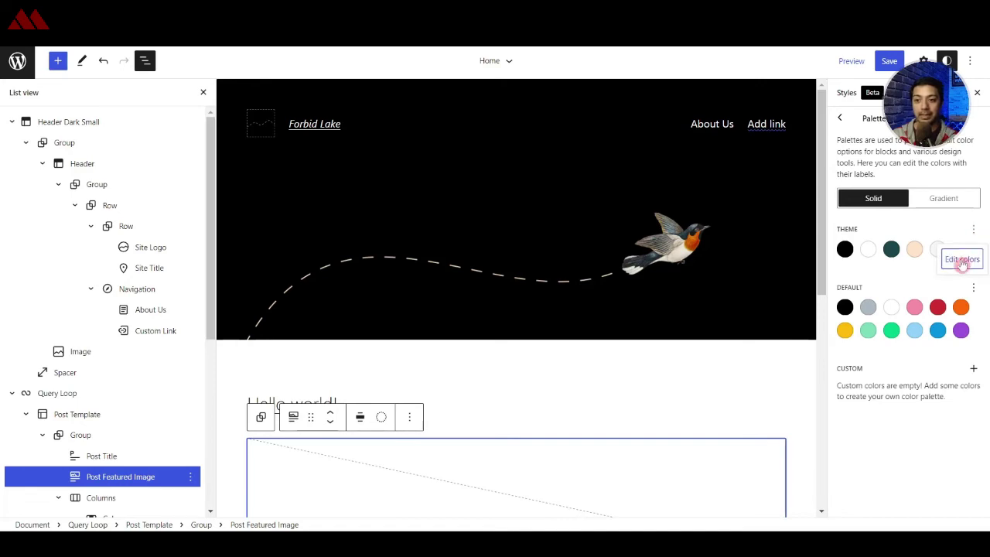
{"action": "left_click", "coordinate": [963, 259]}
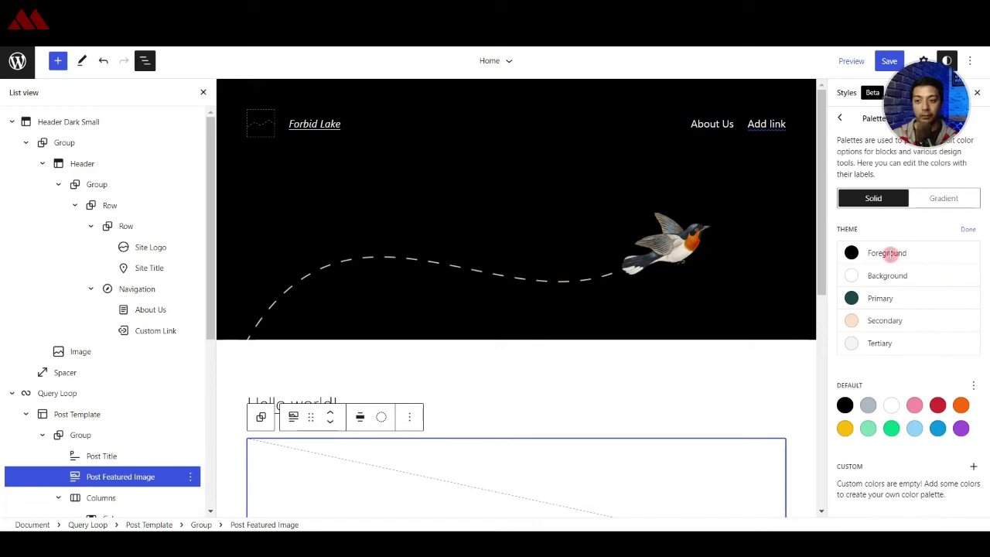
{"action": "left_click", "coordinate": [855, 259]}
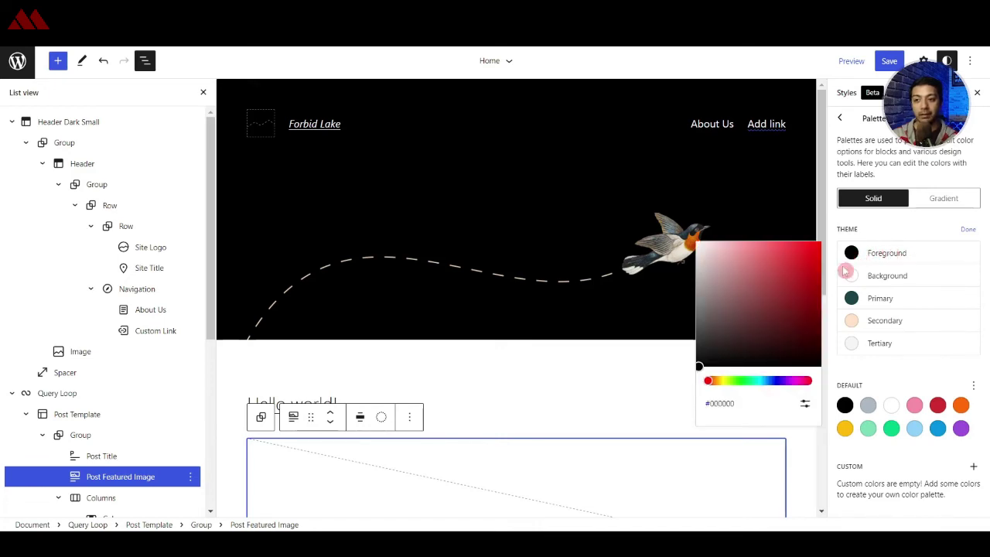
{"action": "left_click_drag", "start_coordinate": [788, 380], "coordinate": [763, 380]}
{"action": "mouse_move", "coordinate": [776, 293]}
{"action": "left_mouse_down"}
{"action": "mouse_move", "coordinate": [791, 263]}
{"action": "mouse_move", "coordinate": [787, 279]}
{"action": "left_mouse_up"}
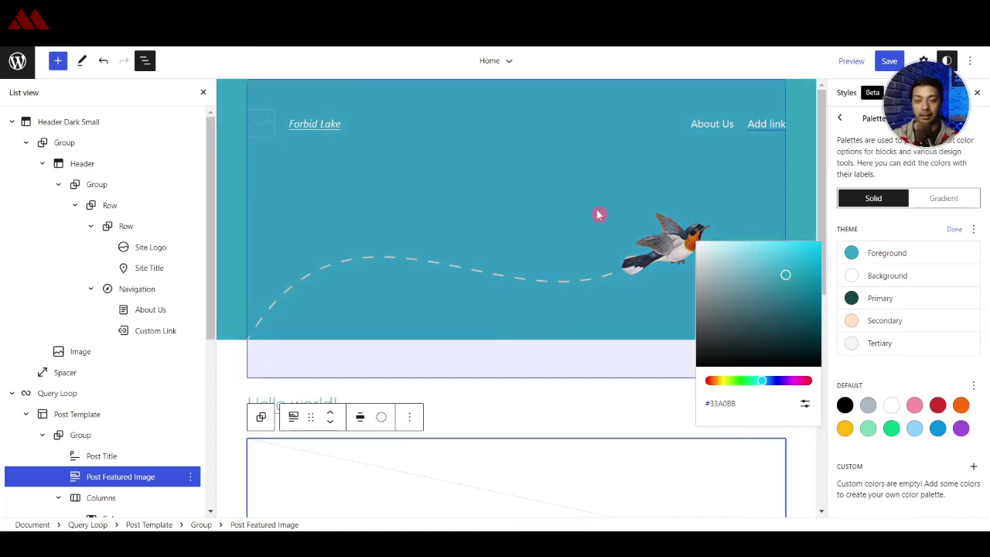
{"action": "scroll", "coordinate": [648, 226], "scroll_direction": "down", "scroll_amount": 5}
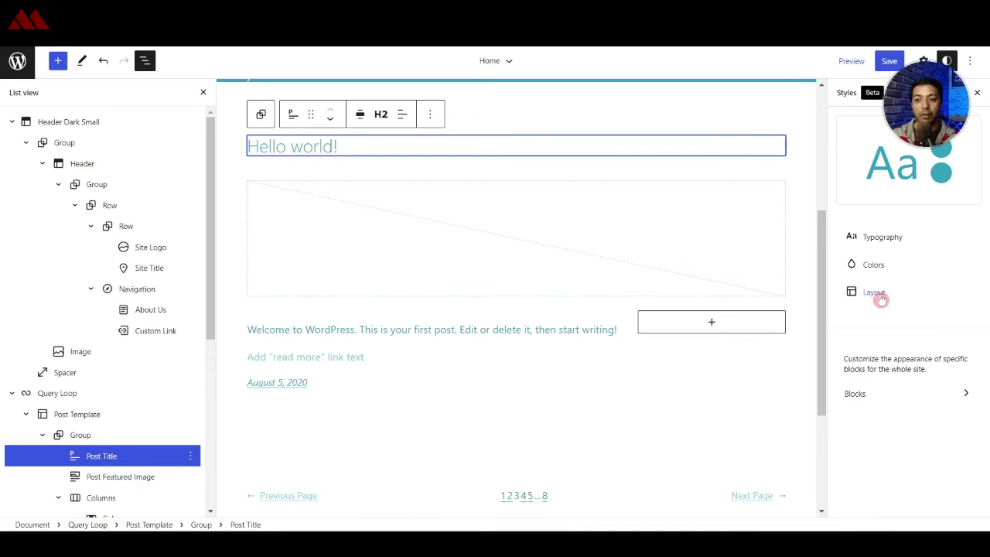
- View the global Layout padding options and save the Home template, Header, Custom Styles and both navigation menus
{"action": "left_click", "coordinate": [876, 294]}
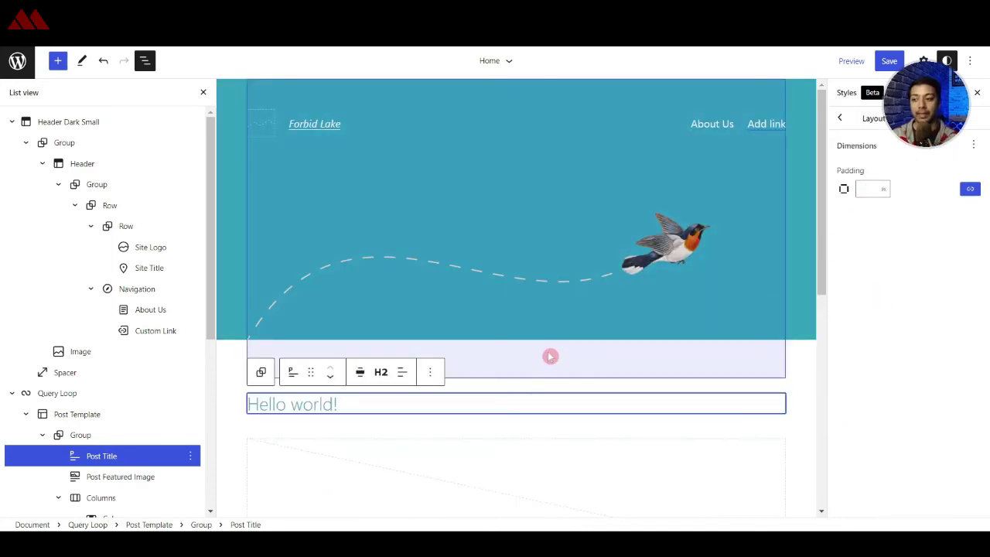
{"action": "left_click", "coordinate": [888, 62]}
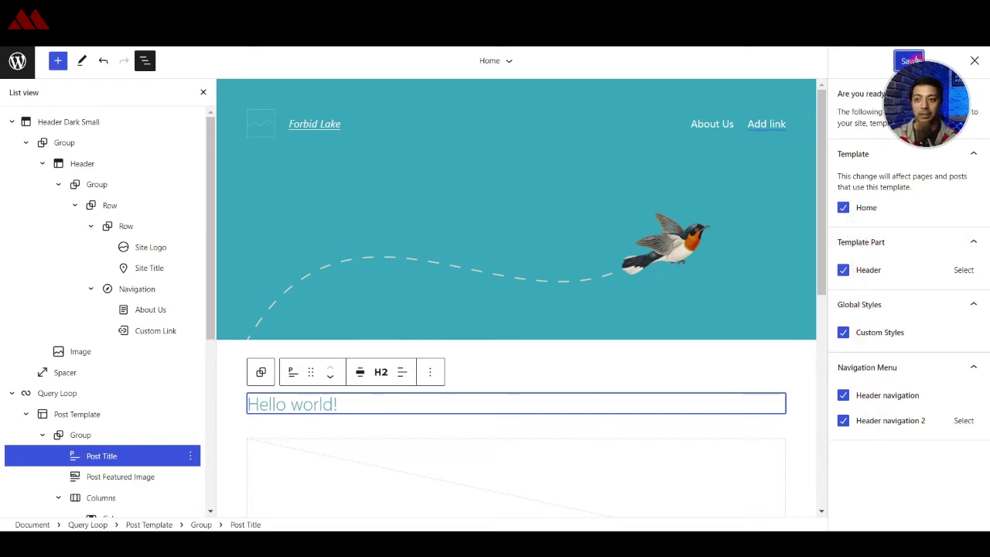
{"action": "left_click", "coordinate": [917, 61]}
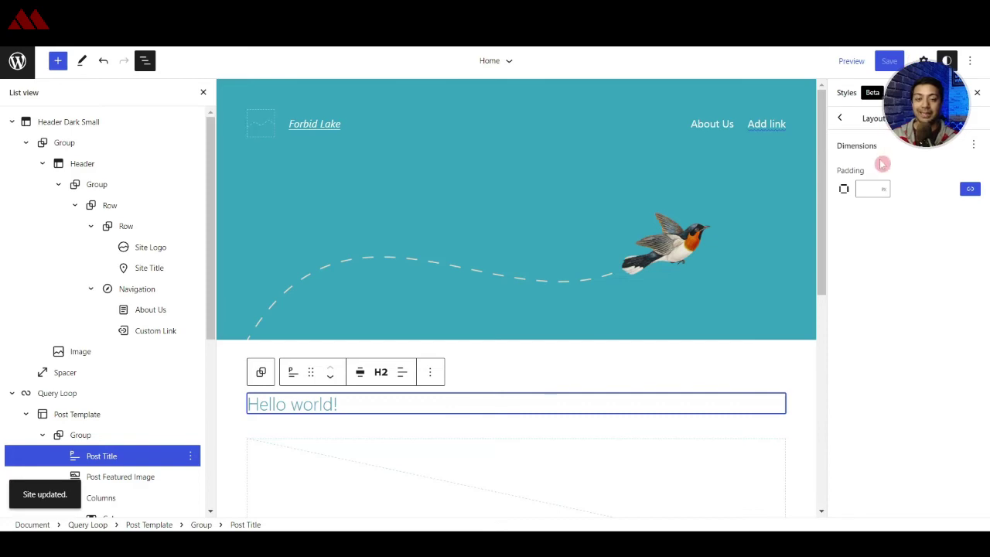
- Open the site editor's navigation and look through the list of Twenty Twenty-Two templates
{"action": "left_click", "coordinate": [19, 67]}
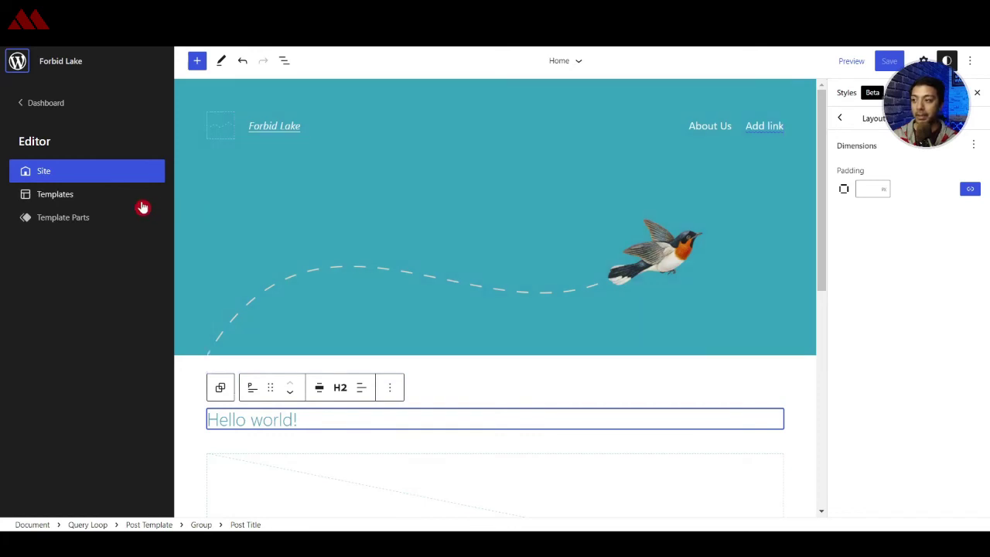
{"action": "left_click", "coordinate": [61, 201]}
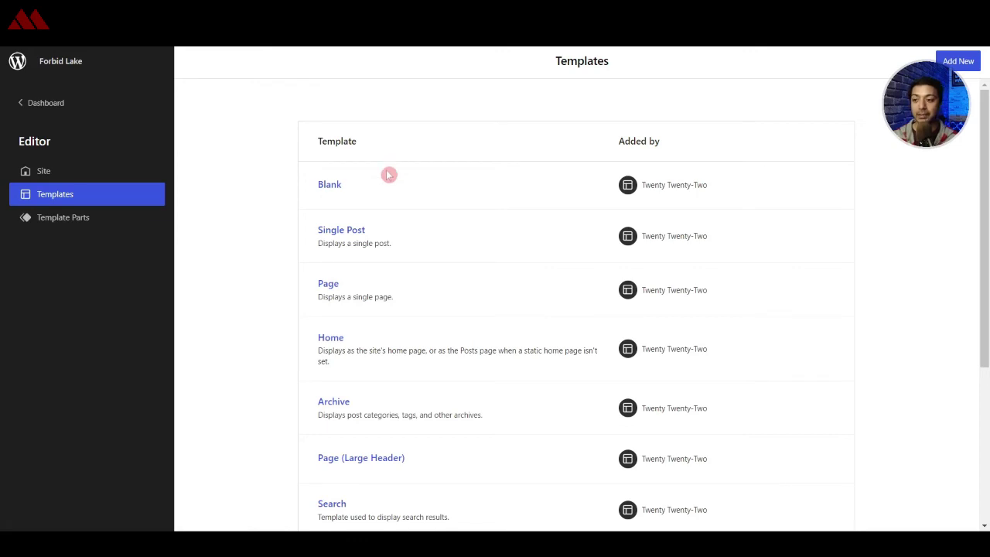
{"action": "scroll", "coordinate": [389, 180], "scroll_direction": "down", "scroll_amount": 2}
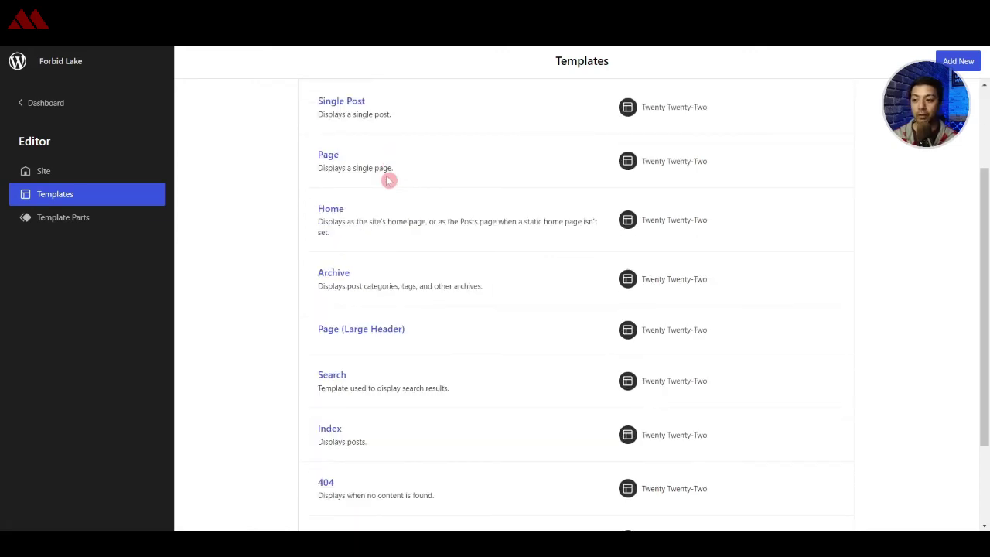
{"action": "scroll", "coordinate": [525, 200], "scroll_direction": "up", "scroll_amount": 2}
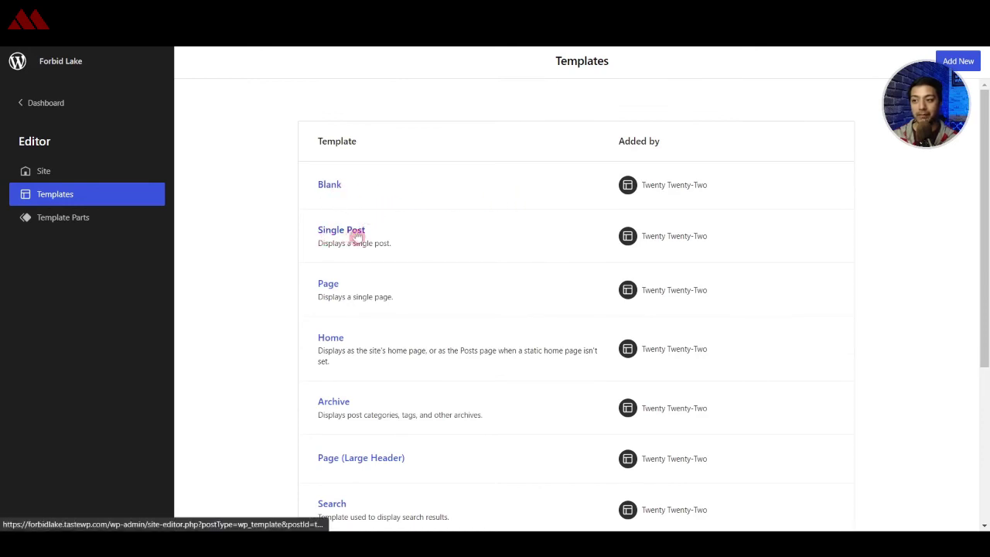
{"action": "scroll", "coordinate": [340, 337], "scroll_direction": "down", "scroll_amount": 4}
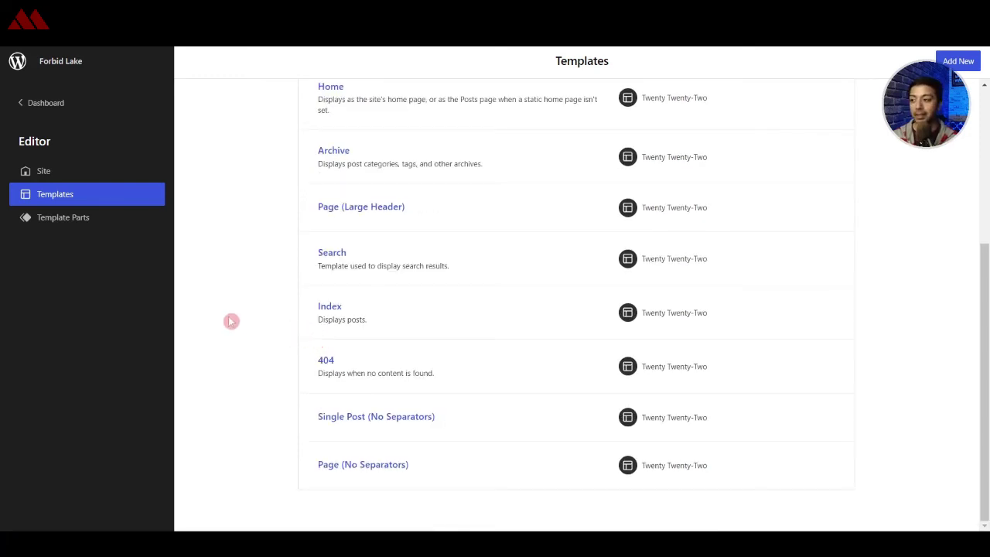
- Create a new template part named CustomM3Header with Header as its area
{"action": "left_click", "coordinate": [66, 223]}
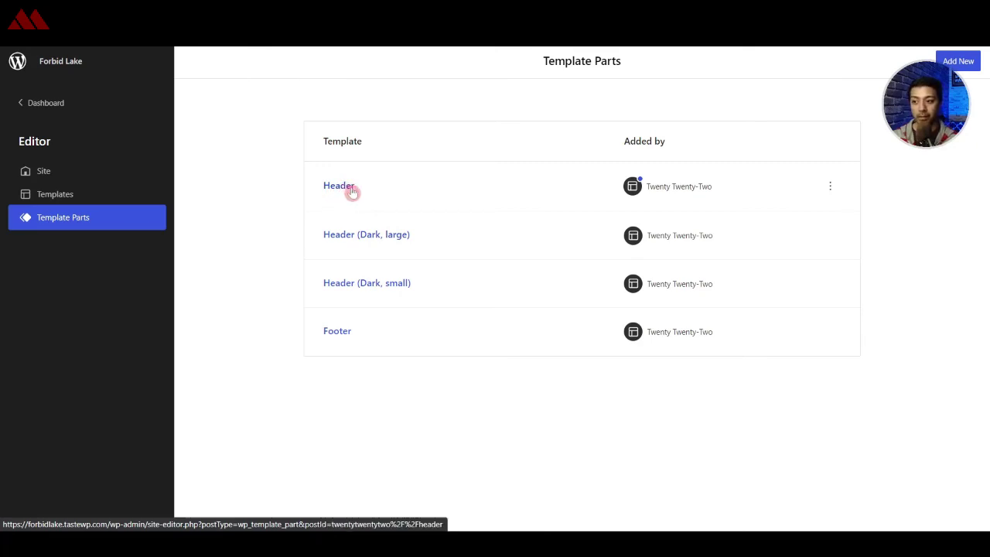
{"action": "left_click", "coordinate": [952, 62]}
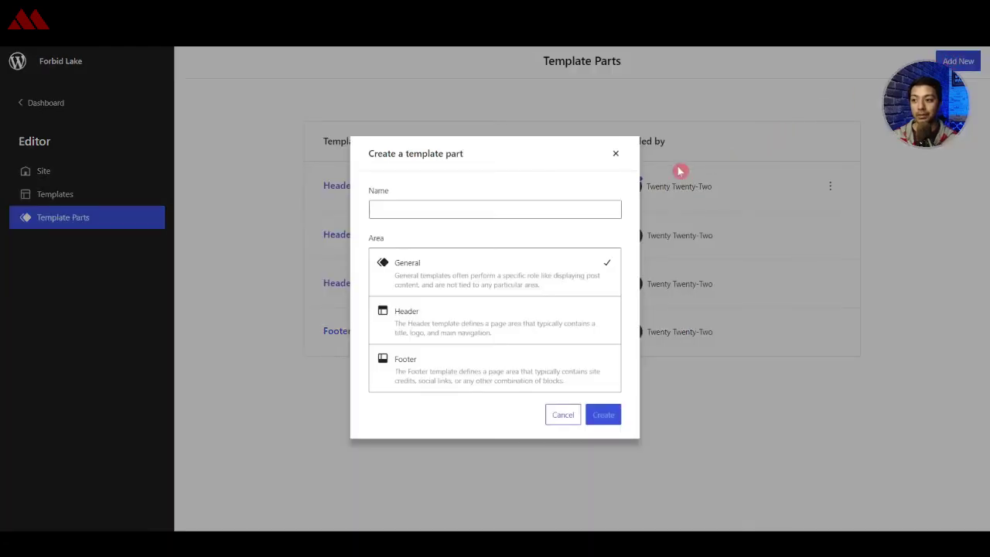
{"action": "left_click", "coordinate": [543, 208]}
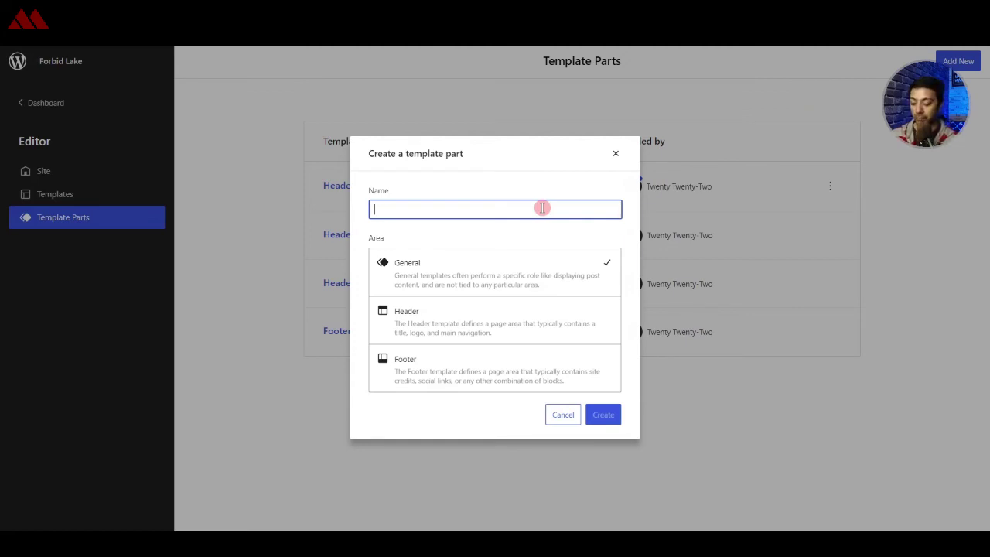
{"action": "type", "text": "CustomM3Header"}
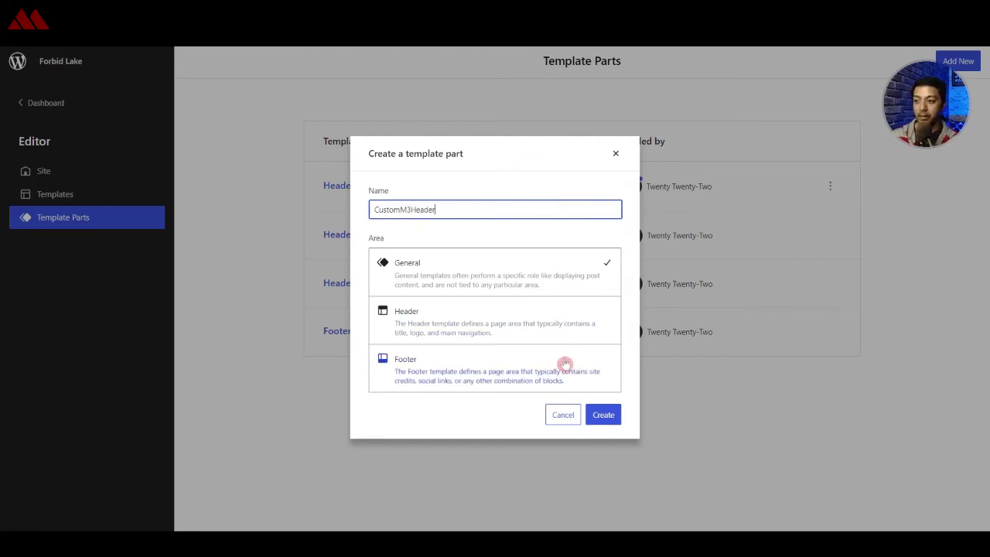
{"action": "left_click", "coordinate": [454, 325]}
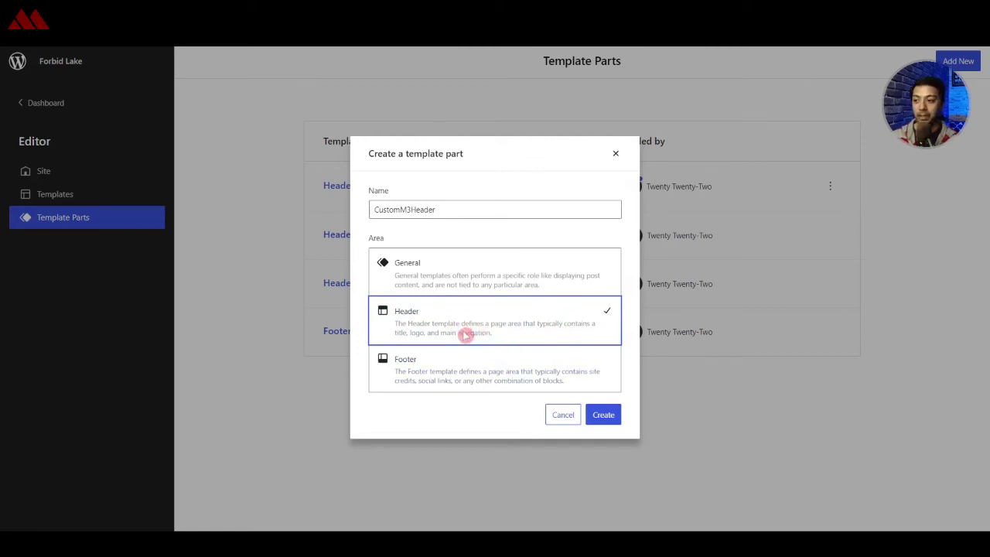
{"action": "left_click", "coordinate": [475, 372]}
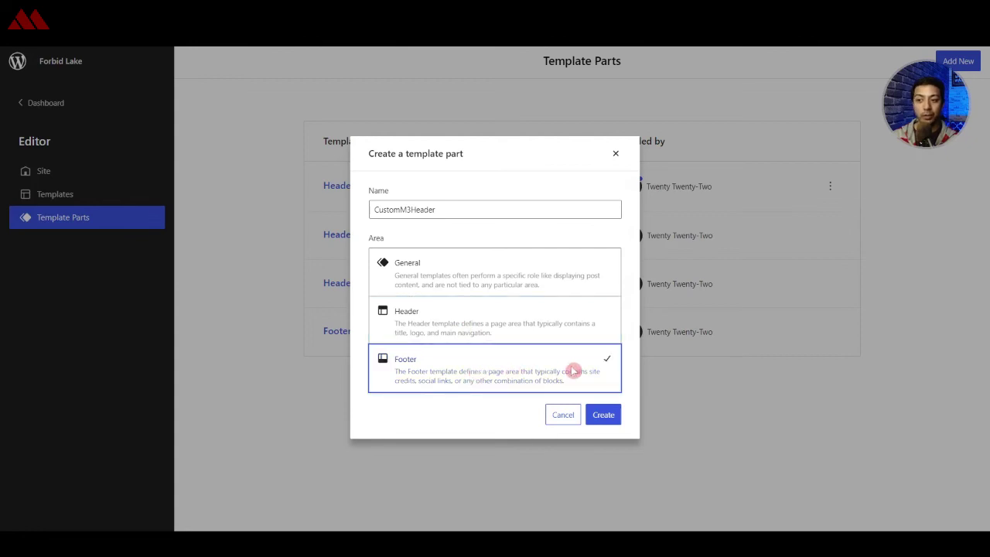
{"action": "left_click", "coordinate": [510, 320]}
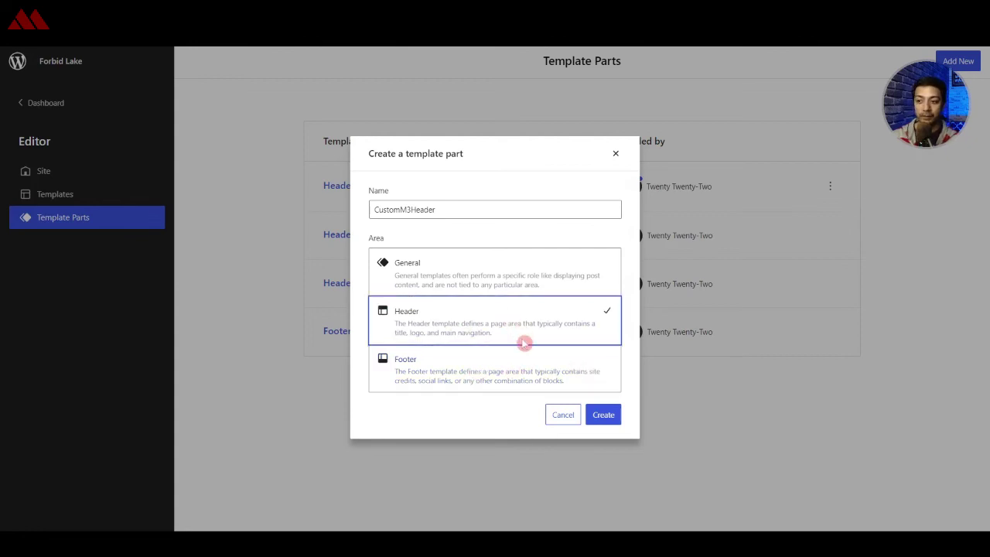
{"action": "left_click", "coordinate": [602, 414]}
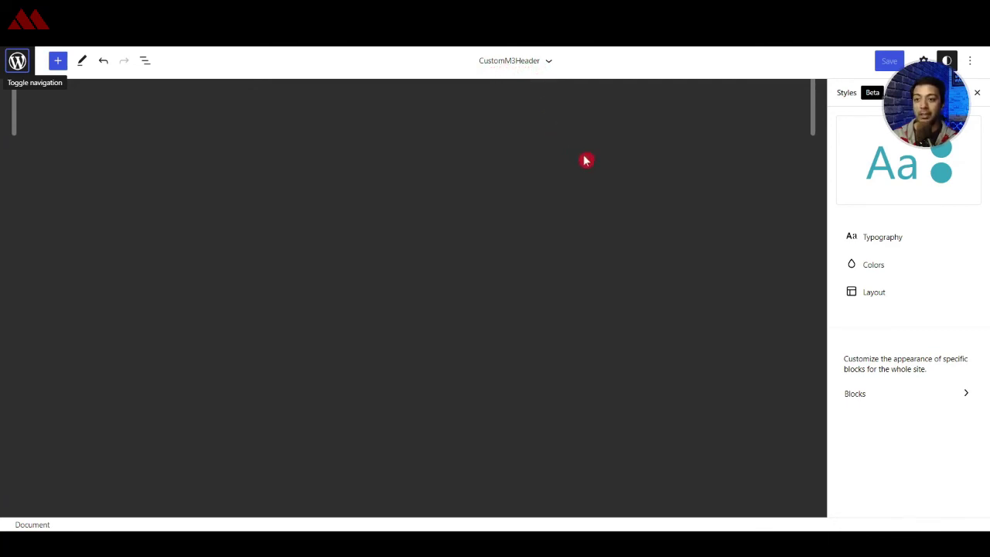
- View the Typography elements in the global styles and return to the styles overview
{"action": "left_click", "coordinate": [872, 241]}
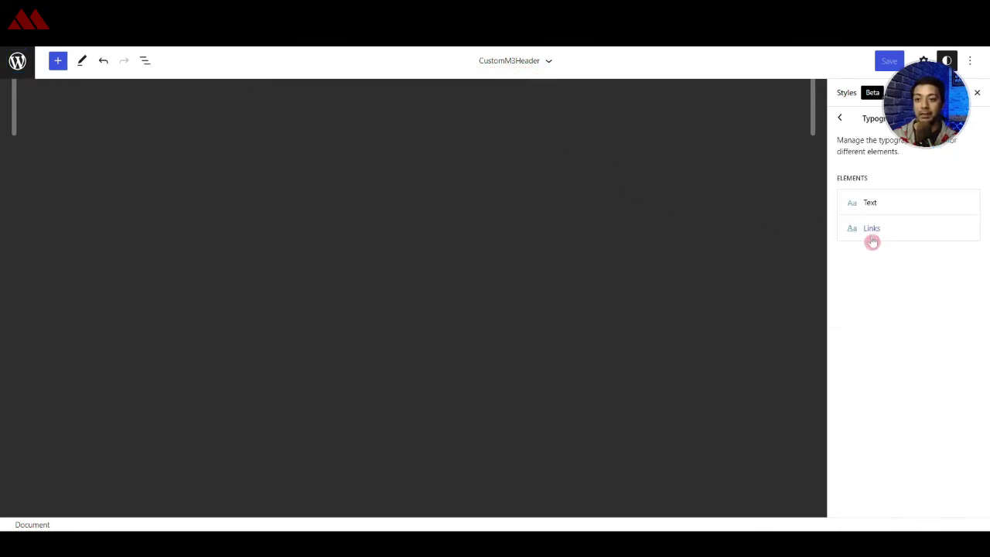
{"action": "left_click", "coordinate": [840, 120]}
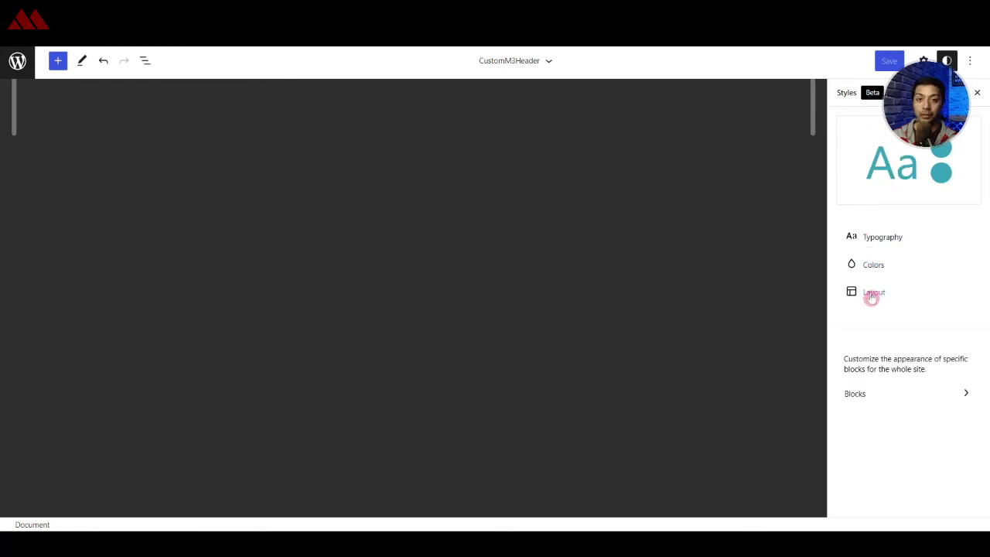